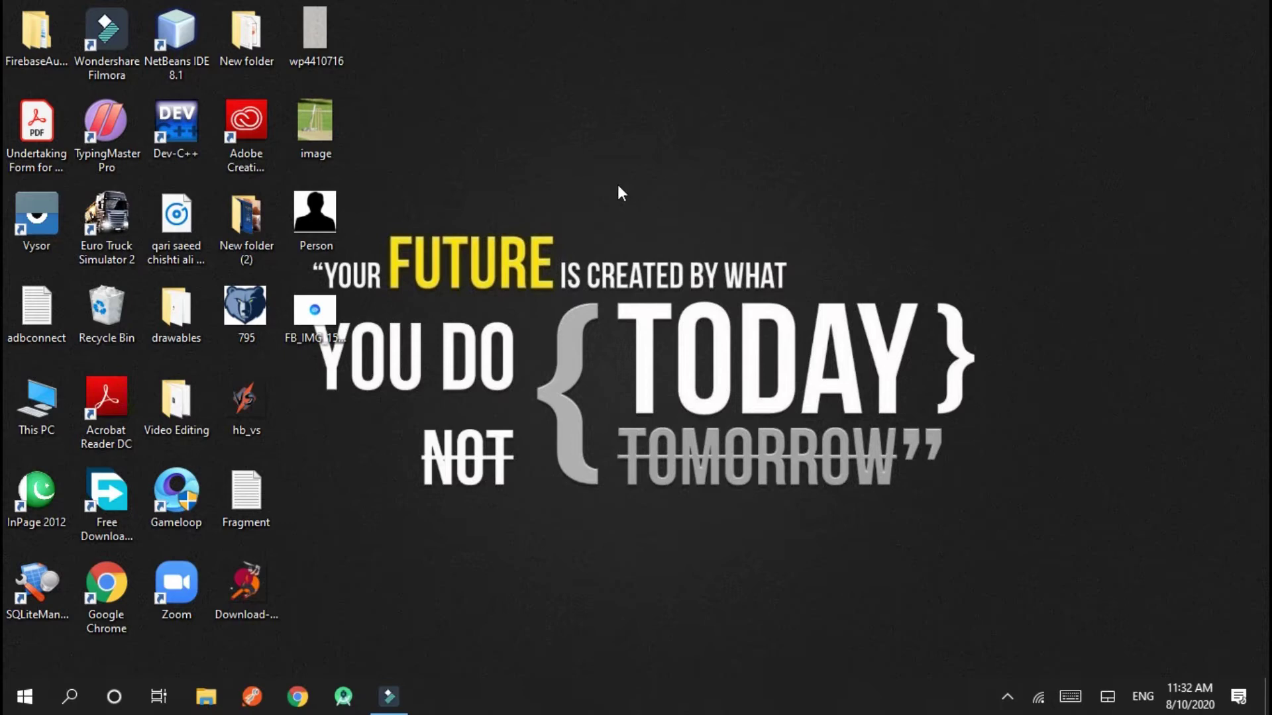
right_click(653, 131)
click(530, 185)
right_click(749, 98)
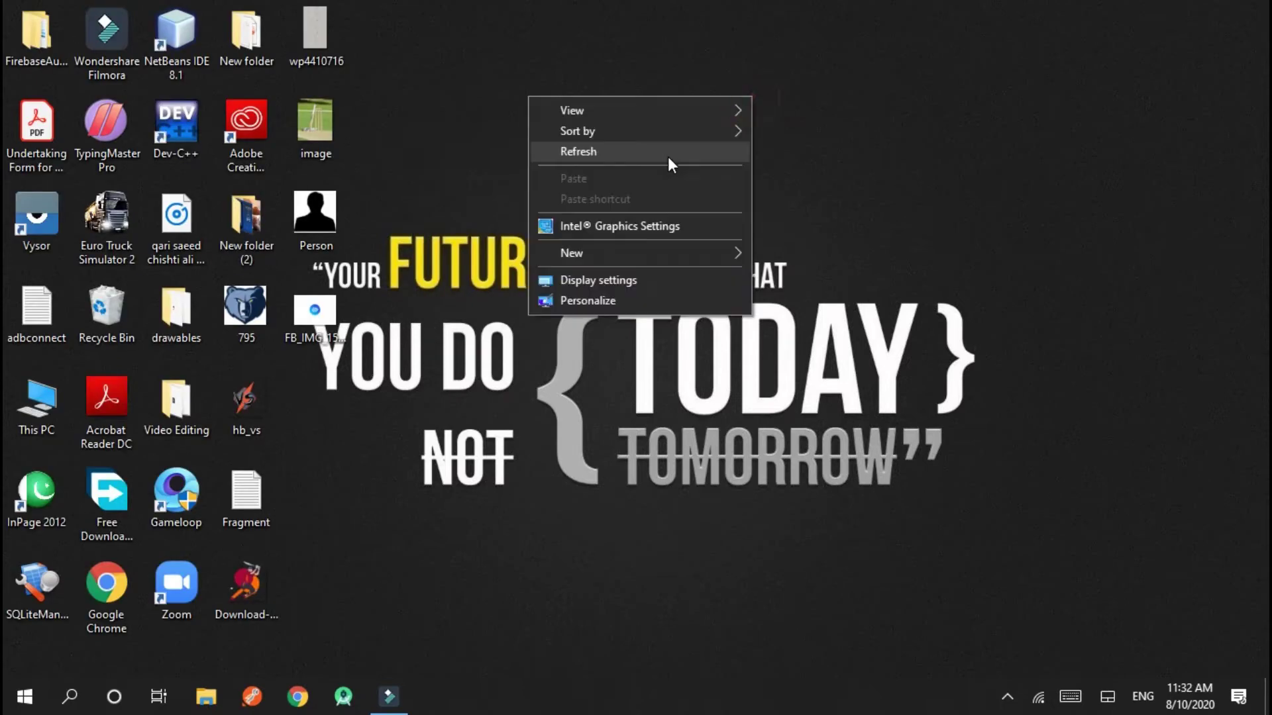
click(670, 153)
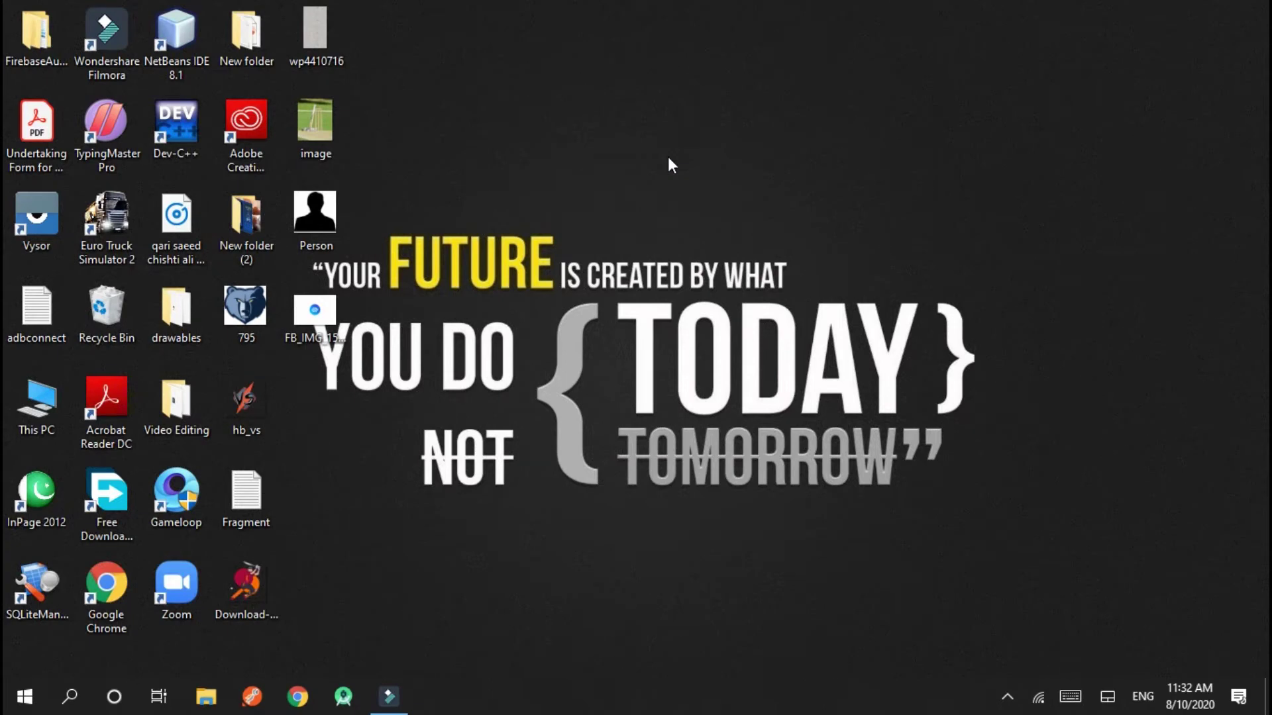
right_click(668, 157)
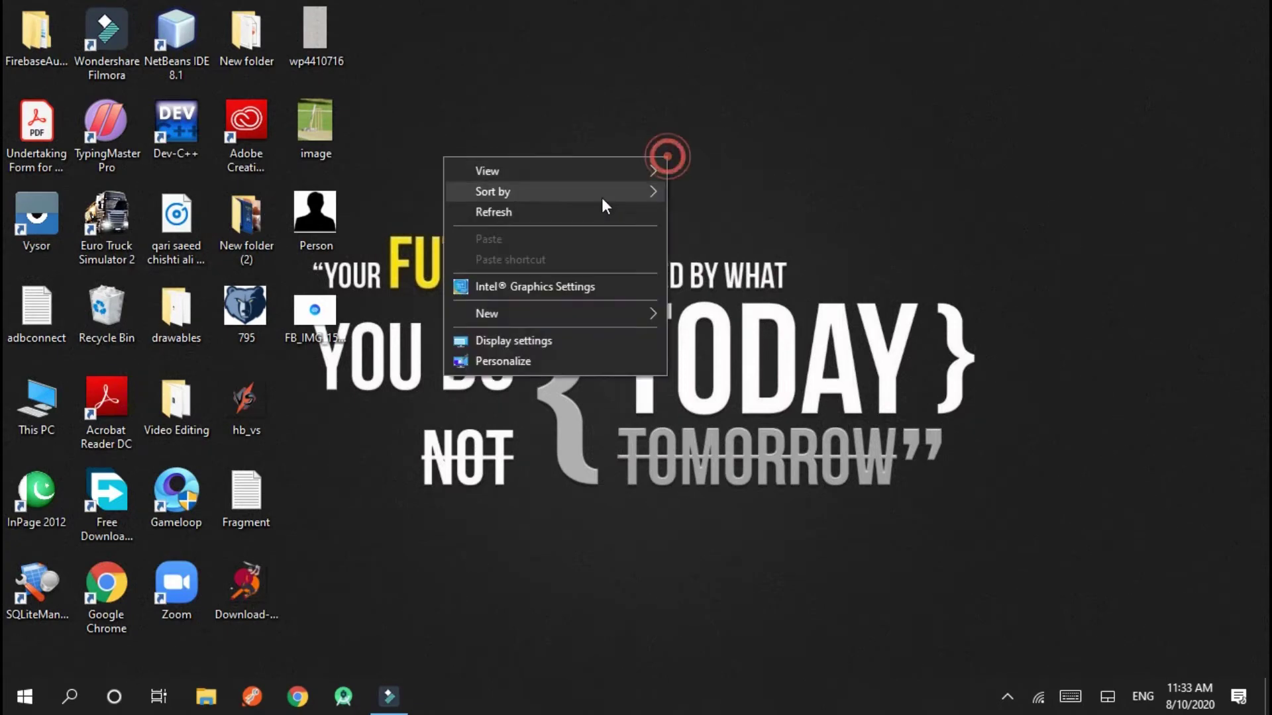
click(583, 208)
right_click(816, 109)
click(679, 169)
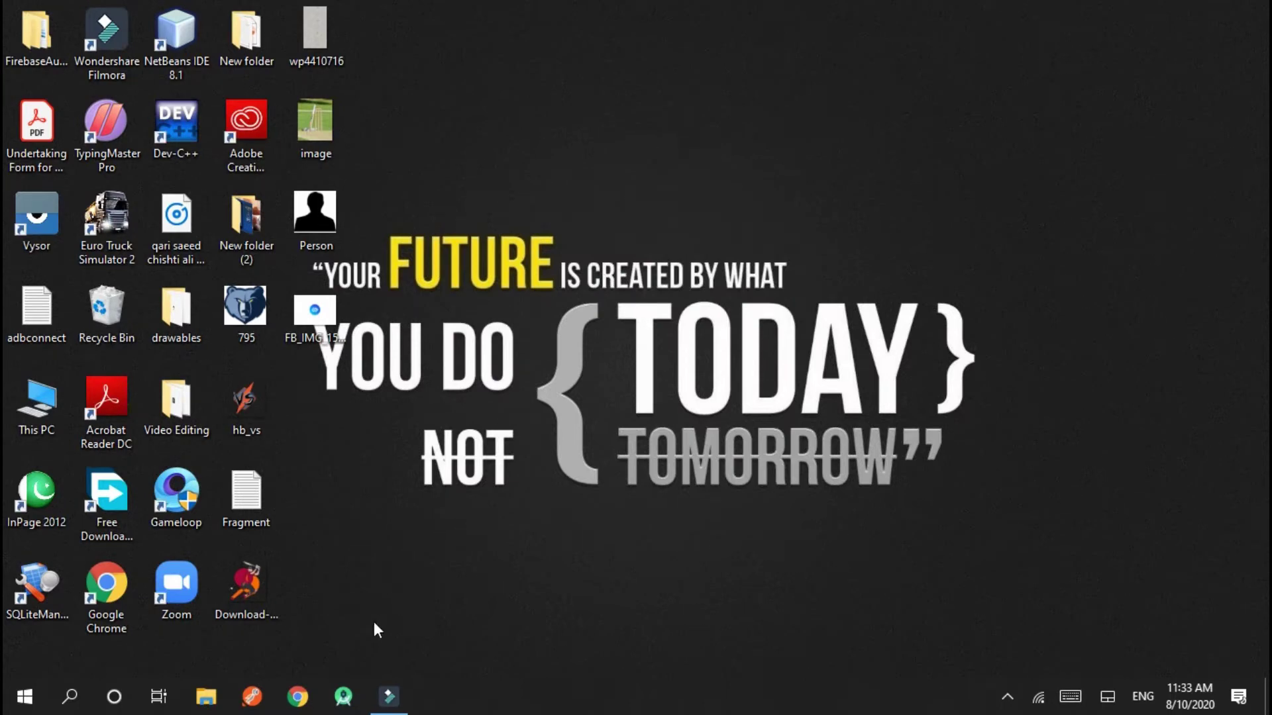
Step: Switch to Android Studio, open the AVD Manager and start creating a new virtual device
click(343, 696)
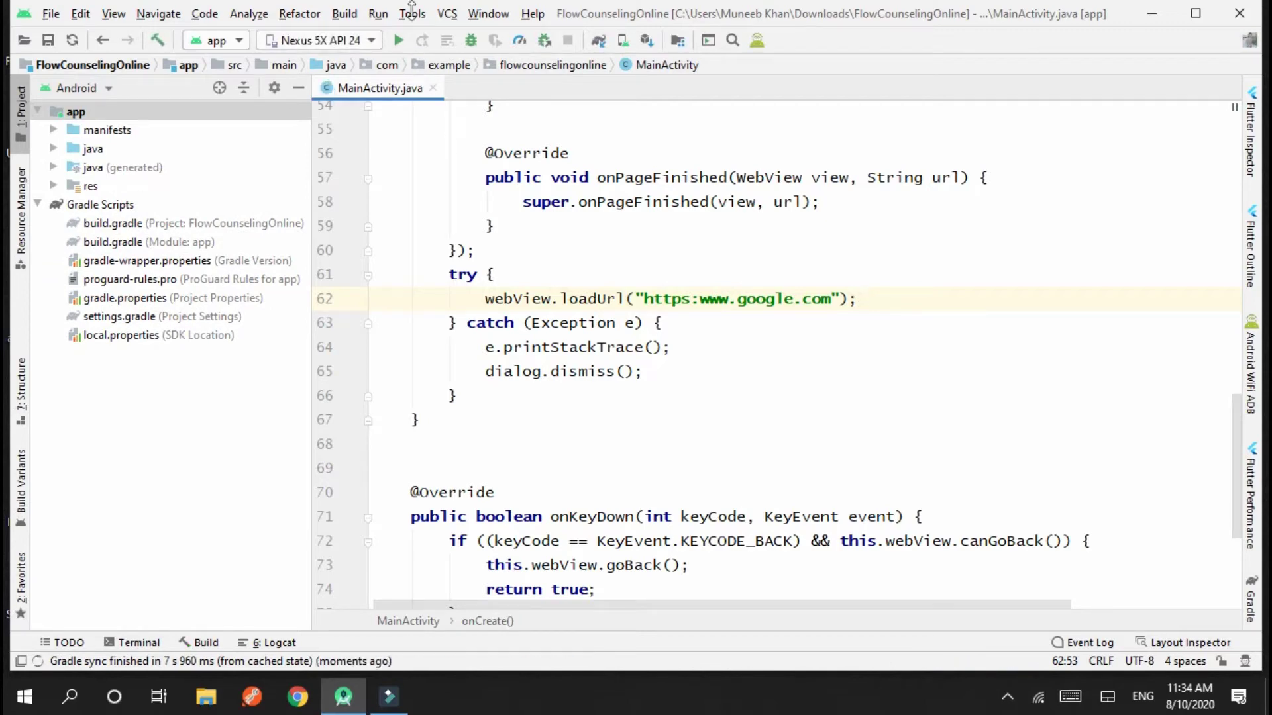
click(413, 13)
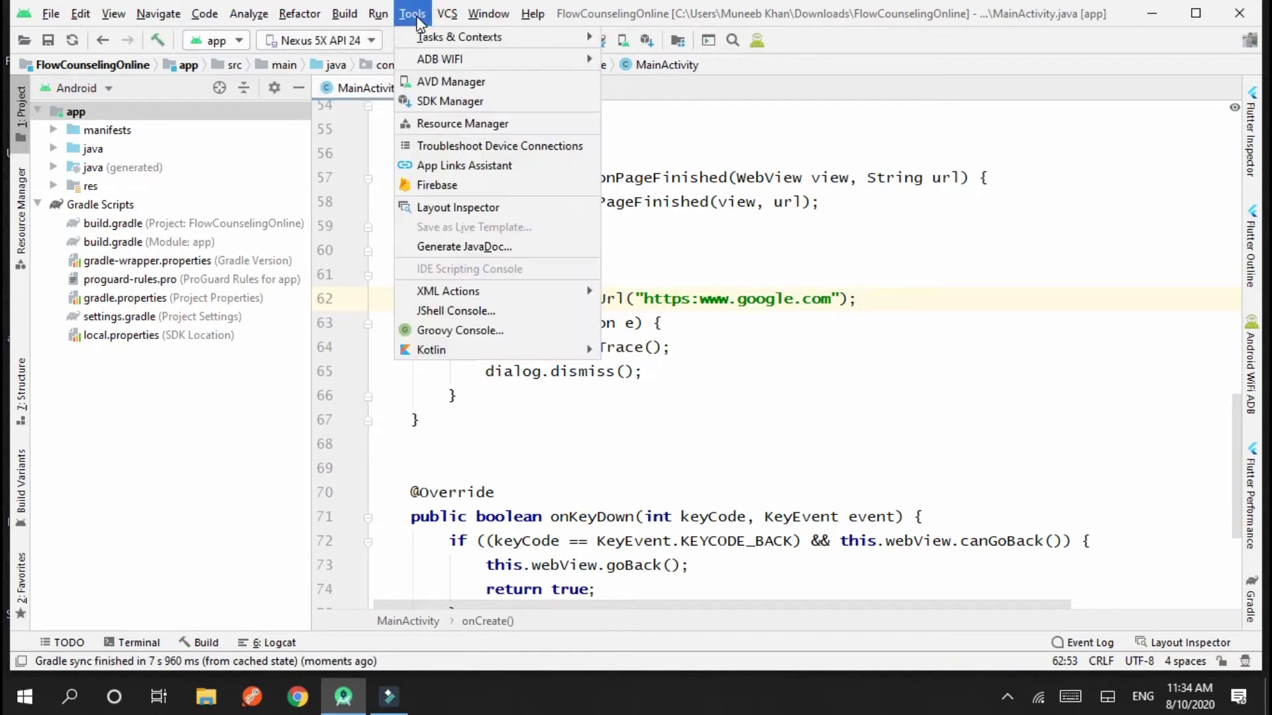
click(452, 90)
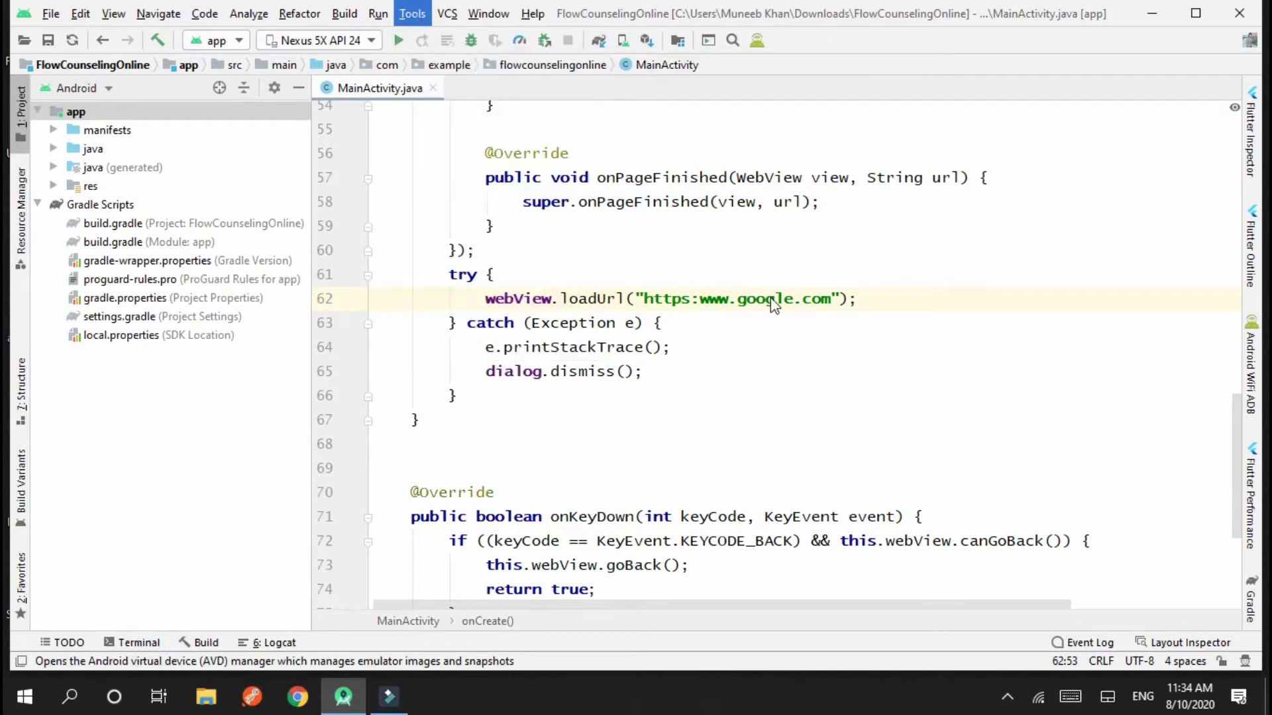
click(692, 71)
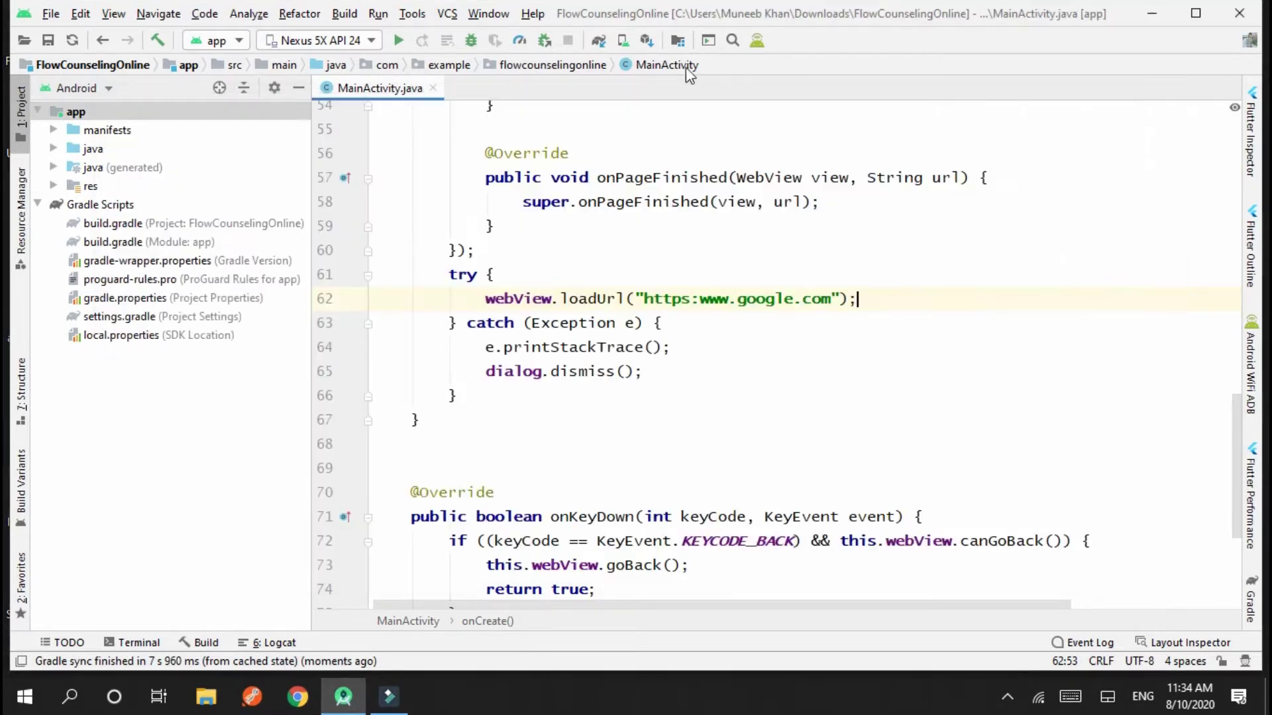
click(624, 44)
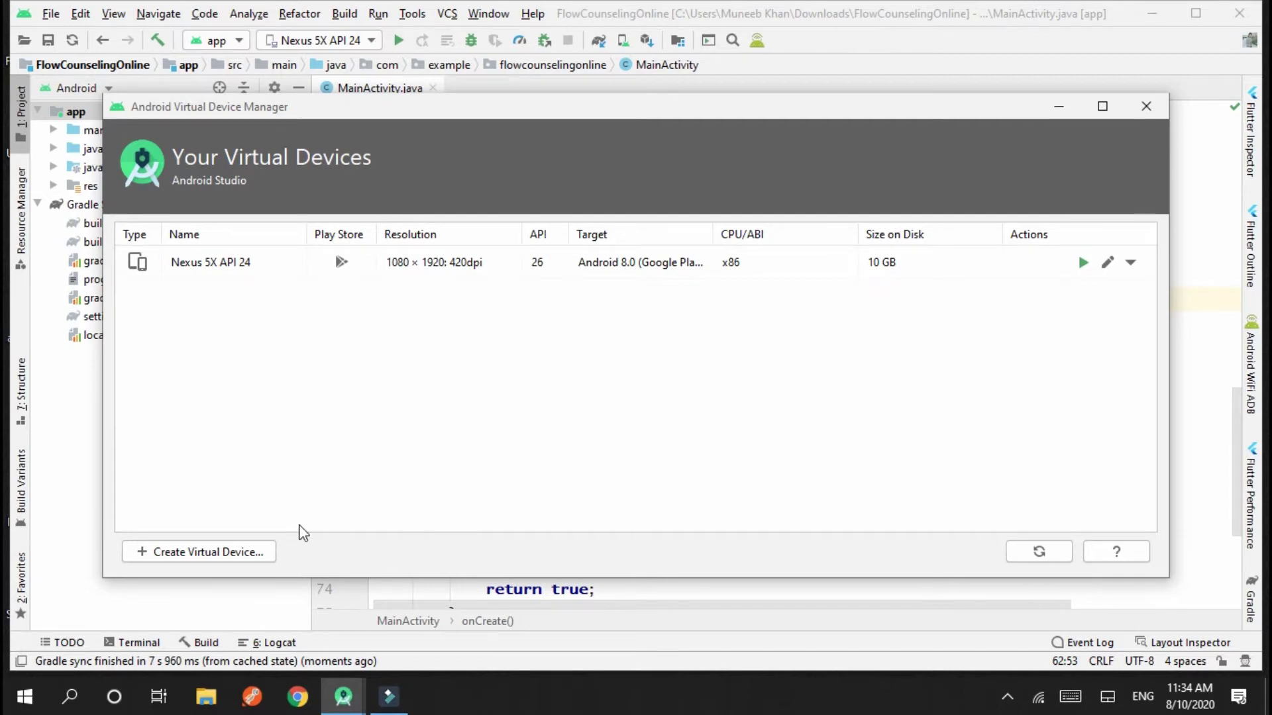
click(200, 554)
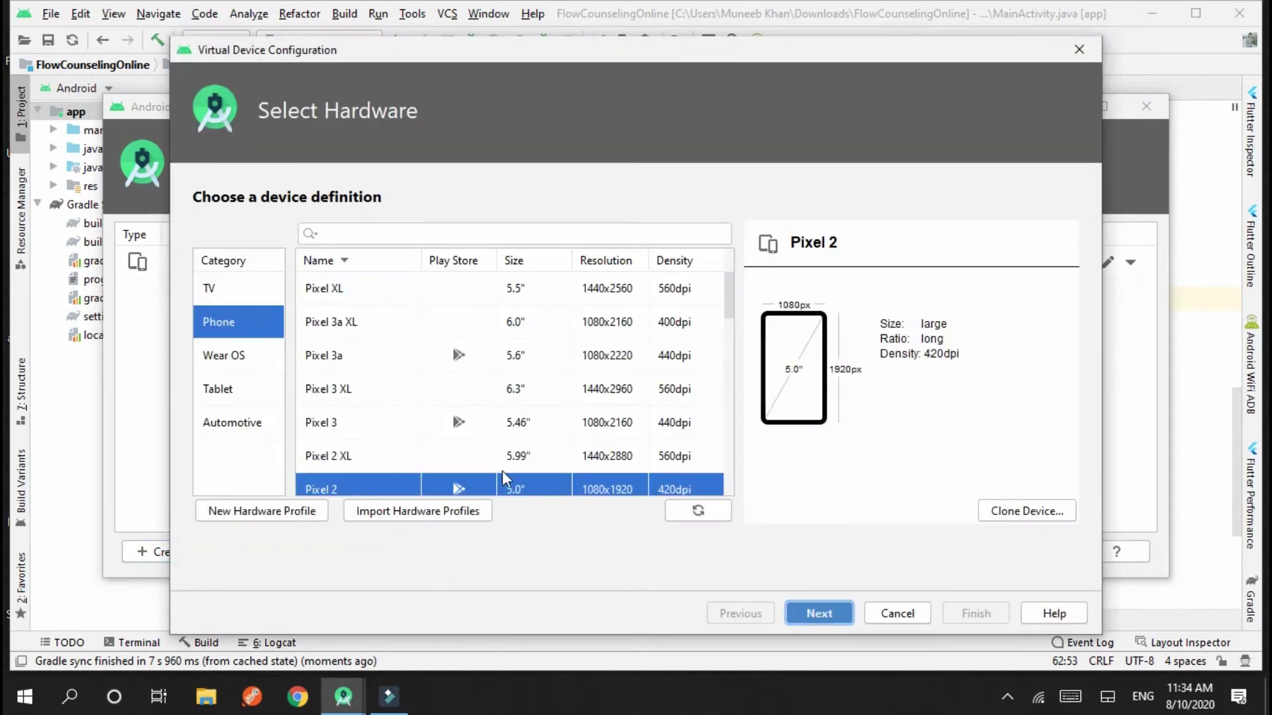
Step: Examine the Pixel phone definitions and the Tablet, Wear OS and TV hardware categories for the new virtual device
scroll(542, 380, down, 1)
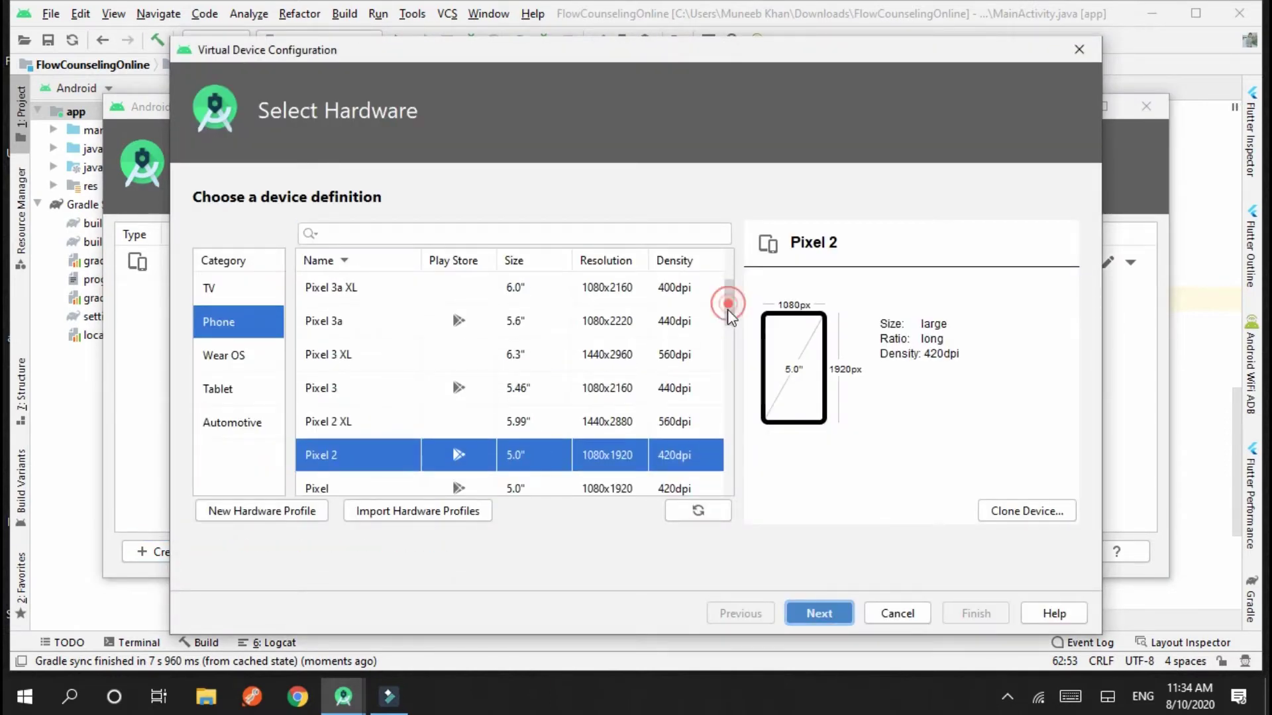
drag(728, 309, 735, 278)
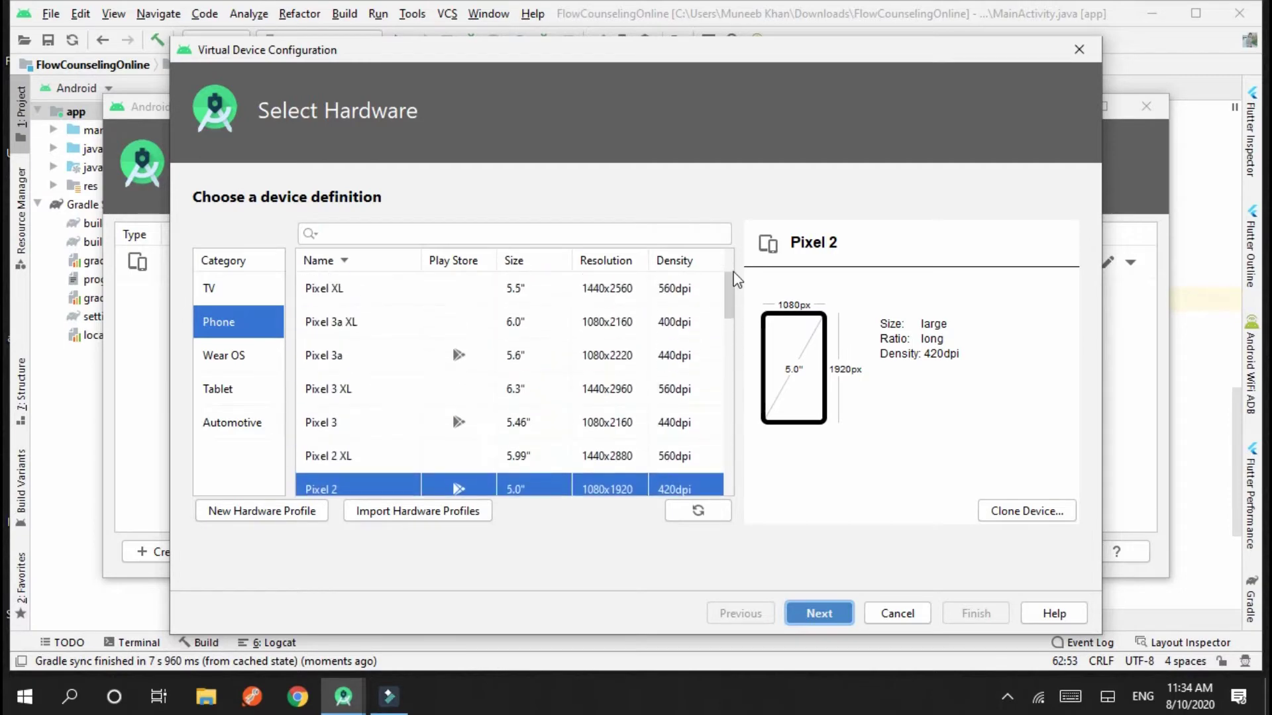
click(447, 286)
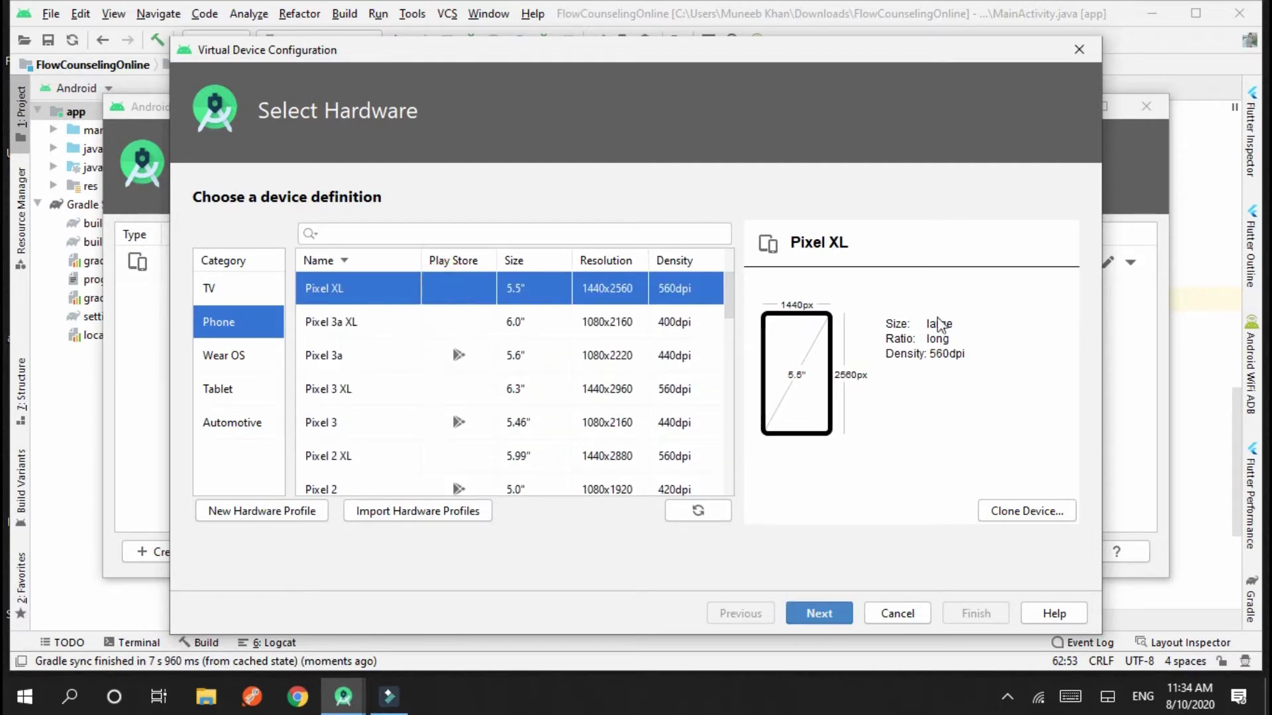
click(360, 315)
click(359, 356)
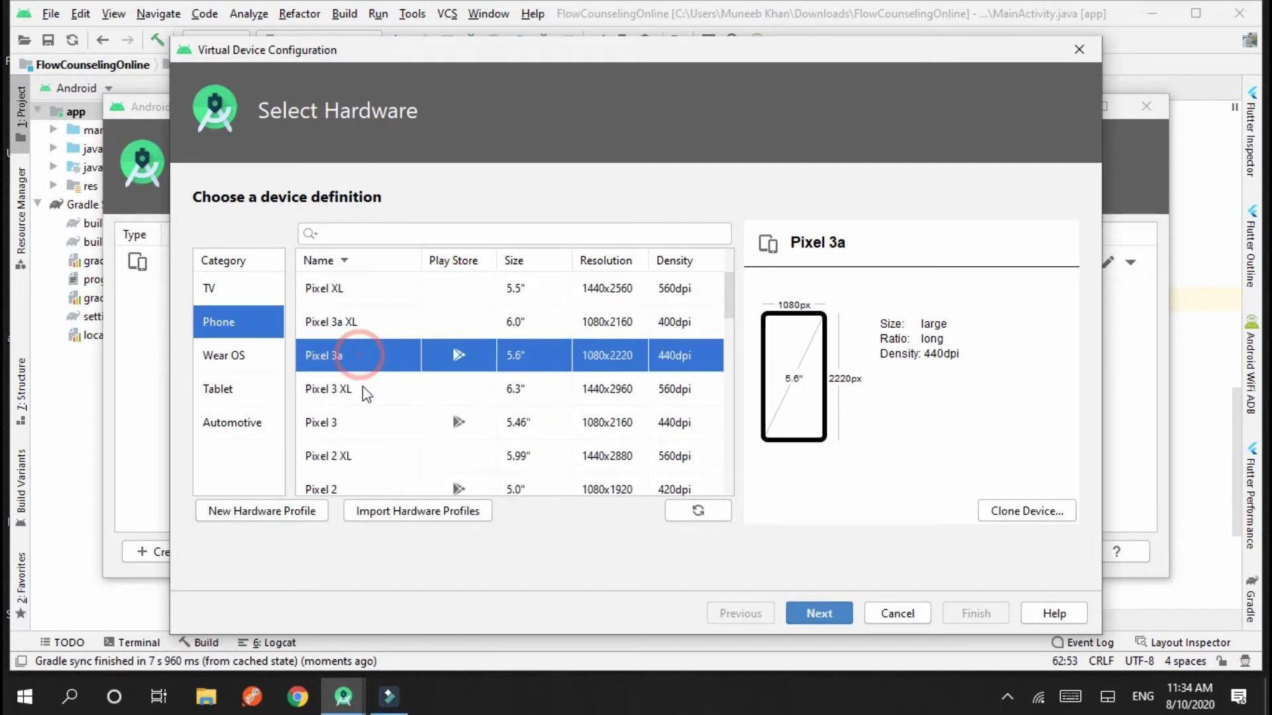
scroll(365, 395, down, 5)
click(255, 396)
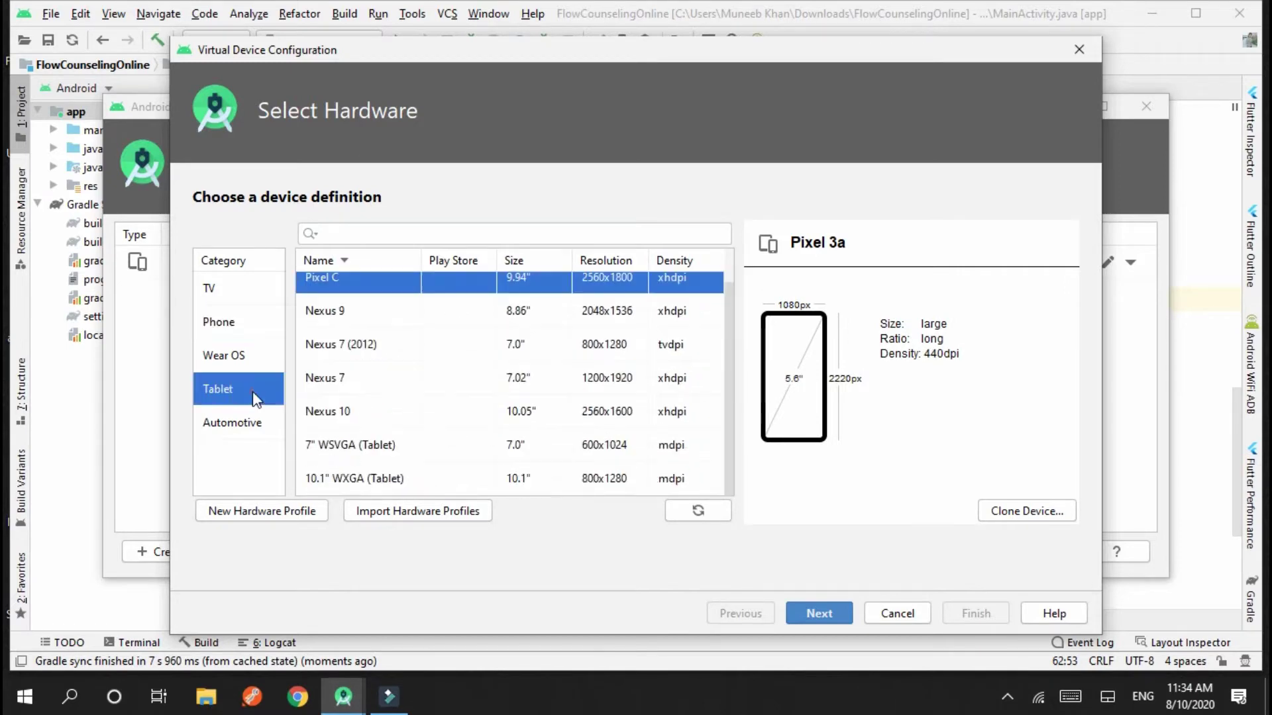
click(210, 356)
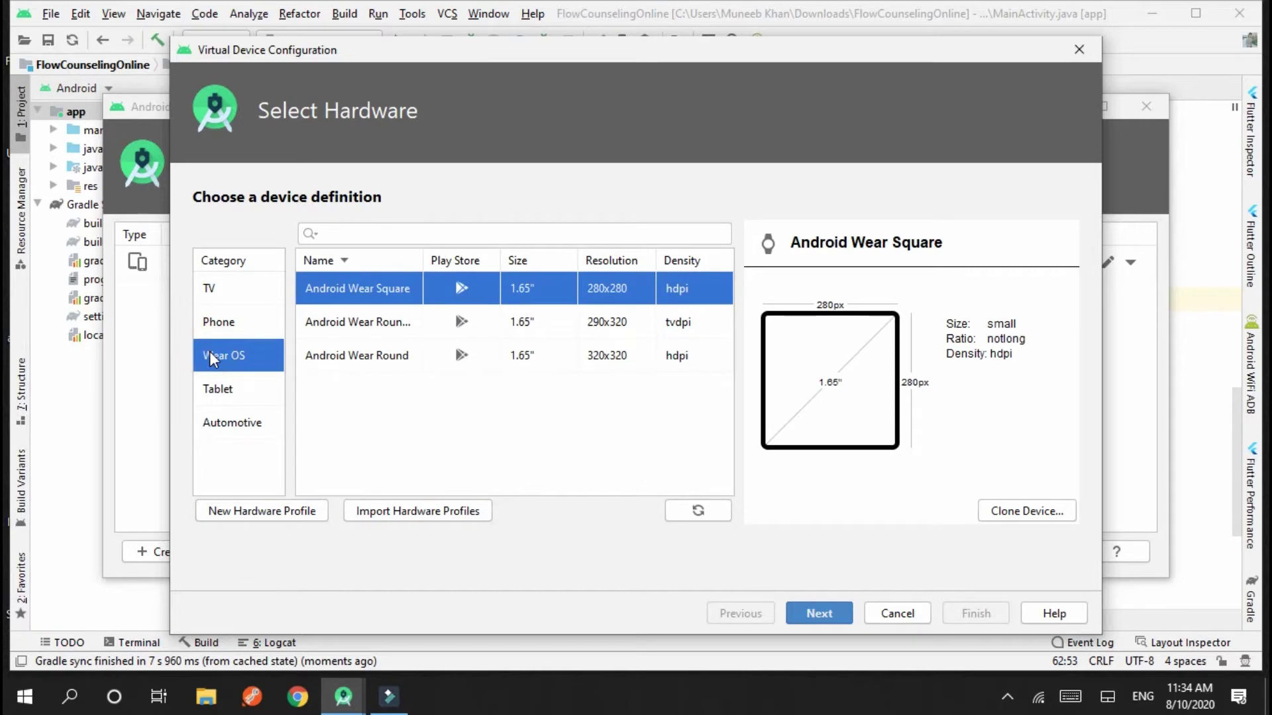
click(215, 290)
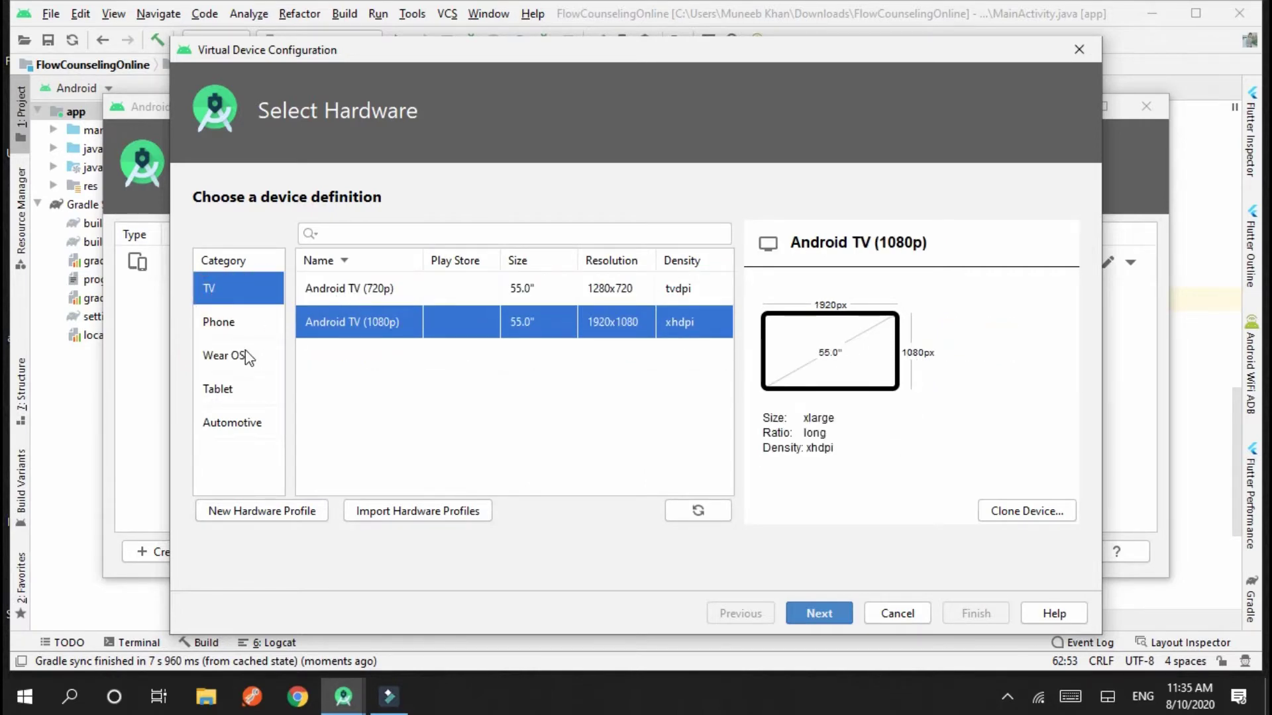
Step: Look through the Phone definitions down to the small-screen ones, including the 3.2" HVGA slider (ADP1)
click(219, 322)
scroll(491, 391, down, 10)
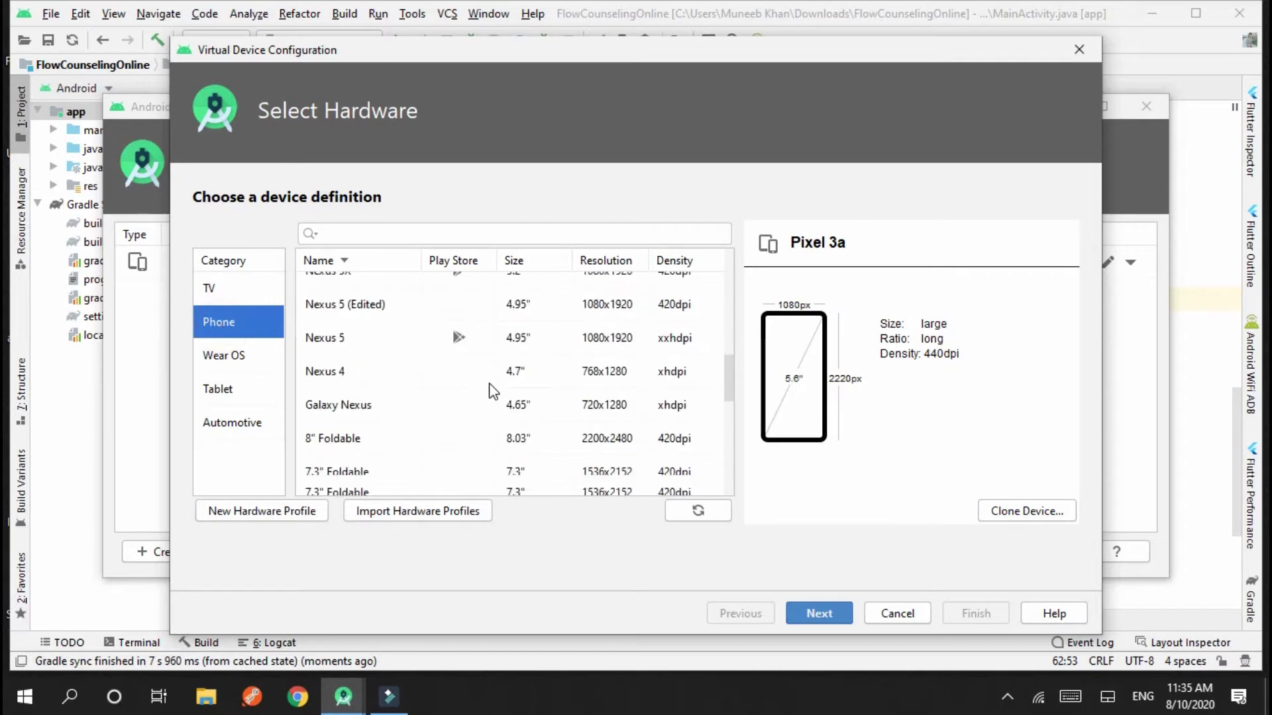
click(729, 458)
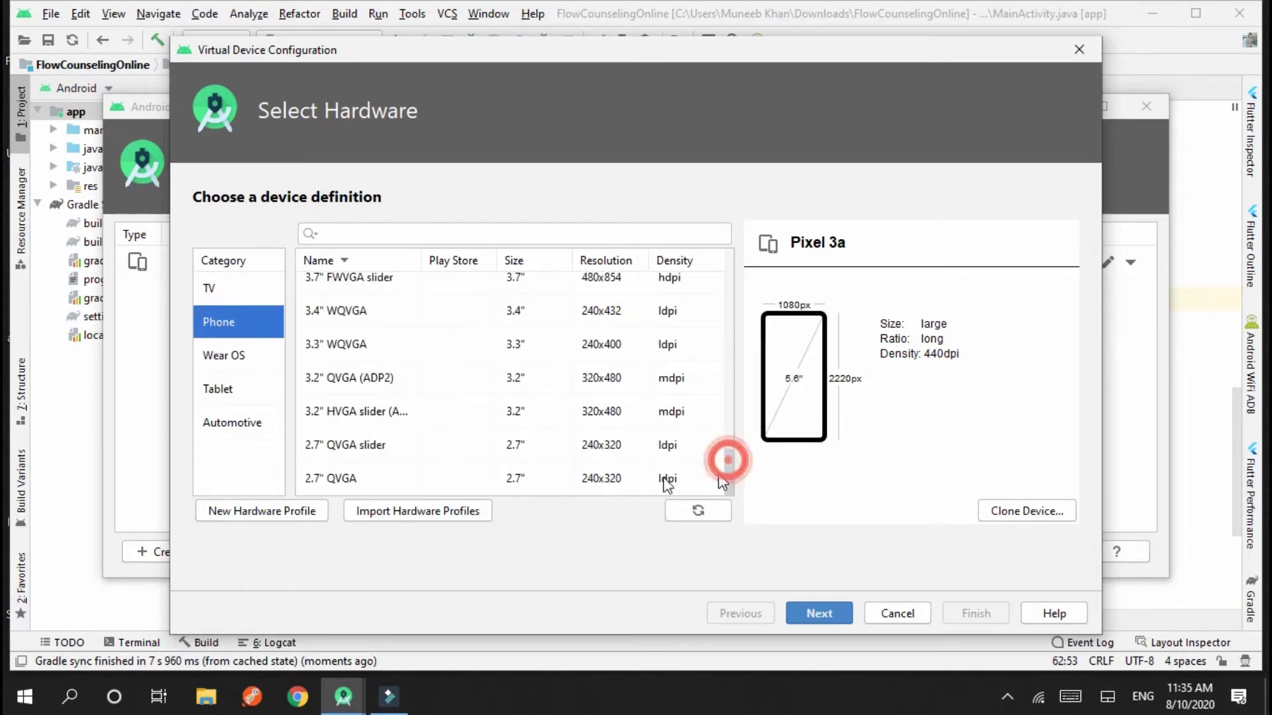
click(382, 479)
click(362, 442)
click(363, 413)
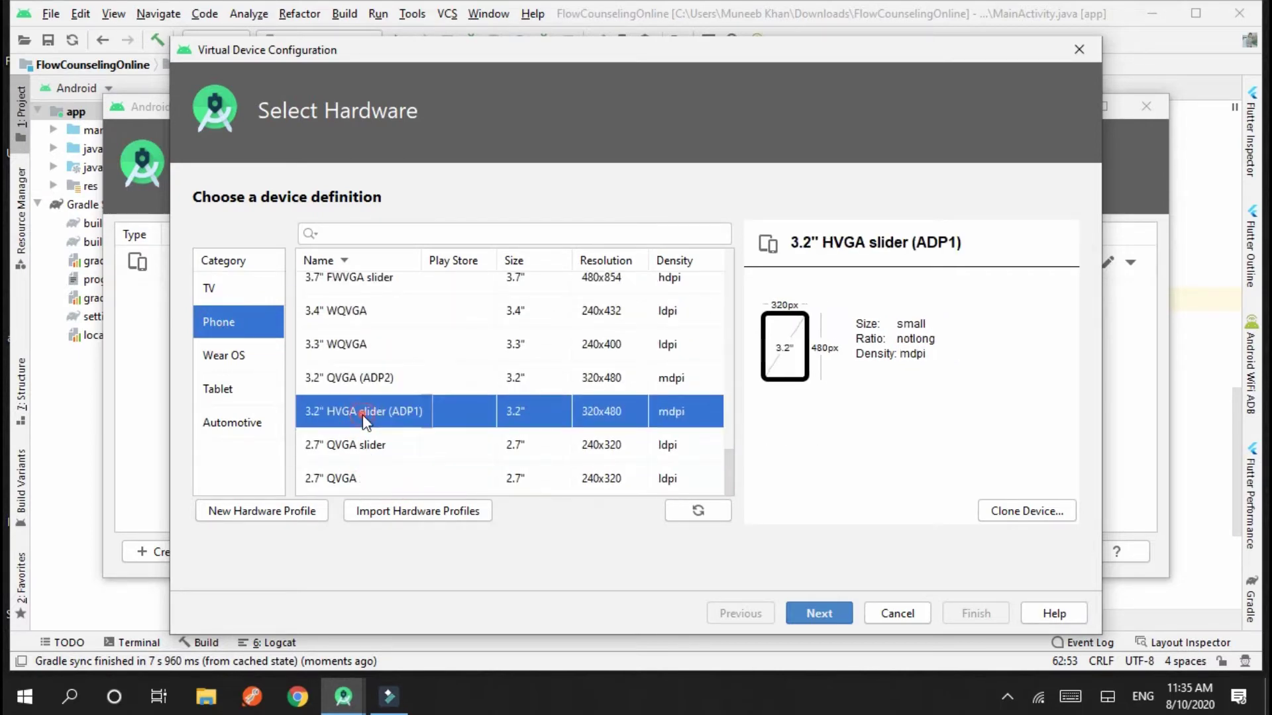
scroll(400, 415, up, 3)
scroll(400, 411, up, 5)
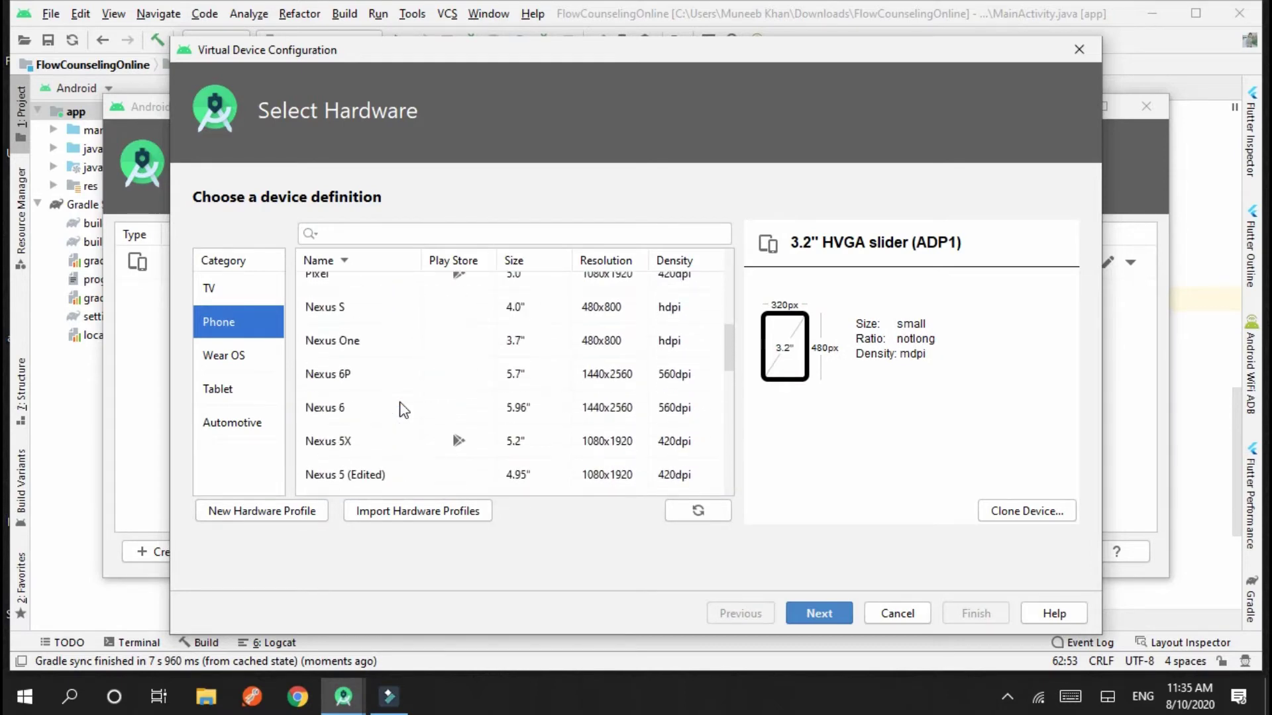
scroll(400, 410, down, 2)
Step: Compare the Nexus 5X, Galaxy Nexus and Pixel phone definitions, including their Play Store support
click(324, 372)
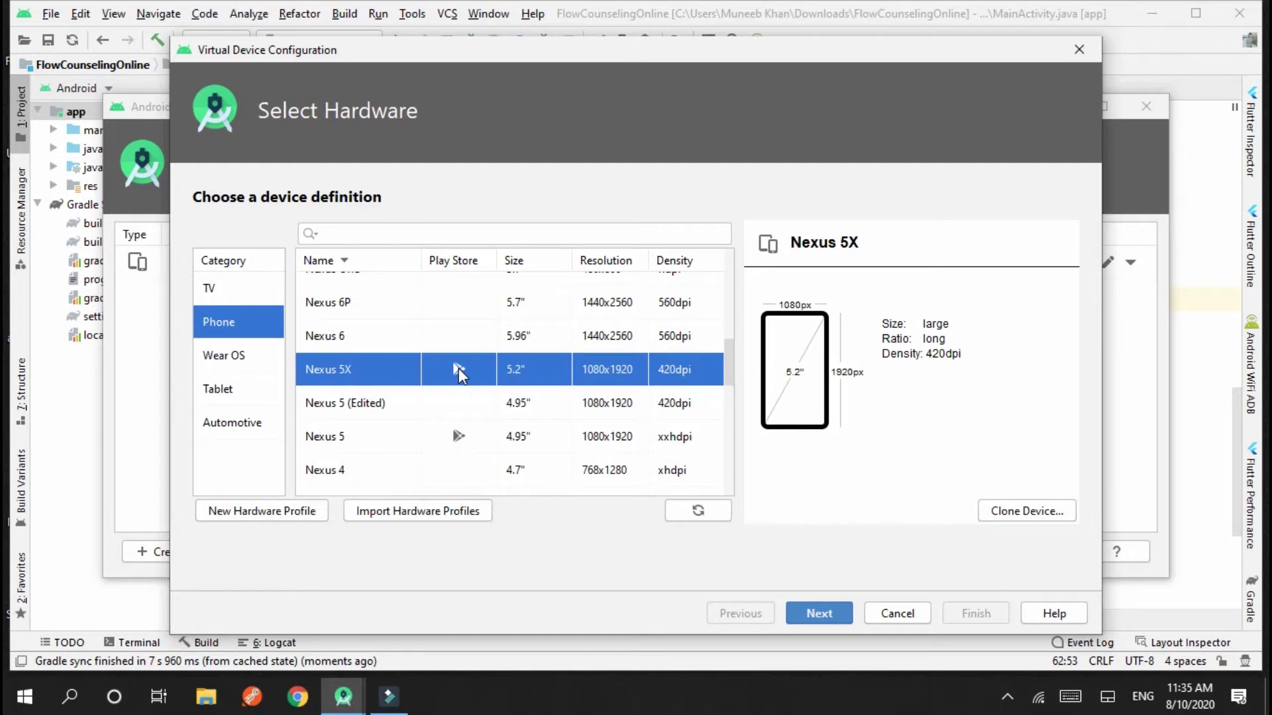
scroll(388, 437, down, 2)
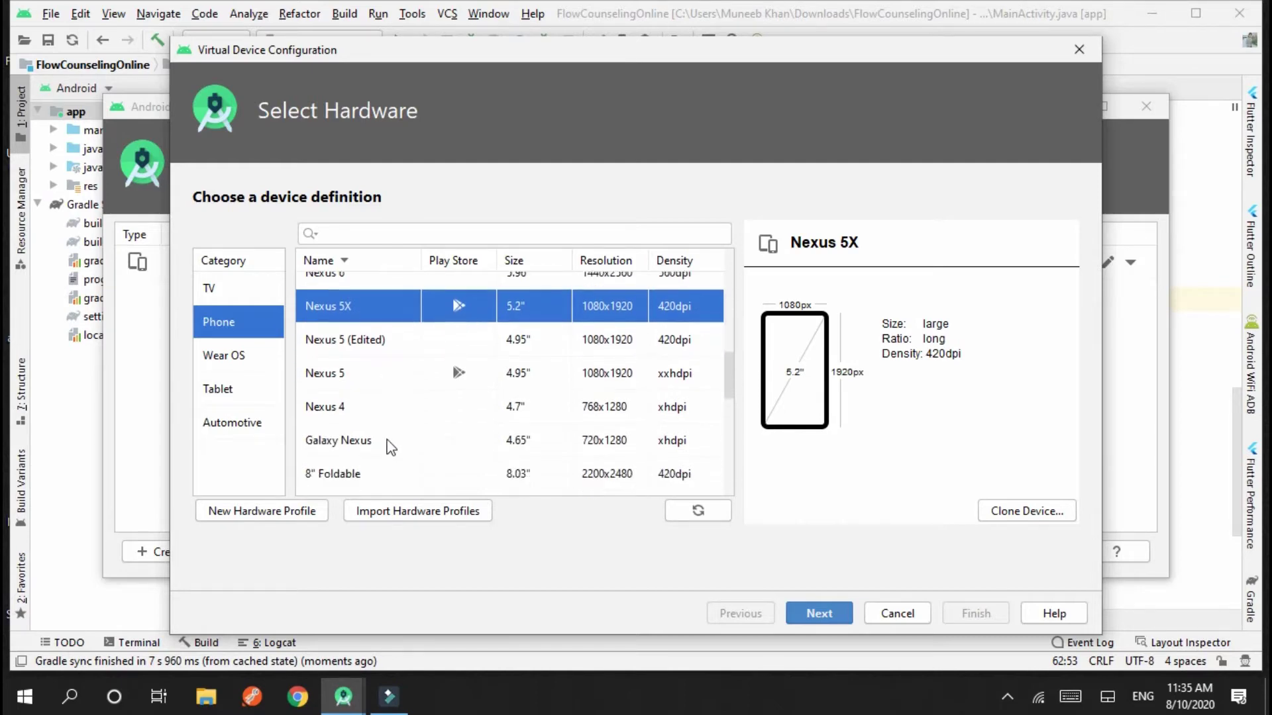
click(365, 438)
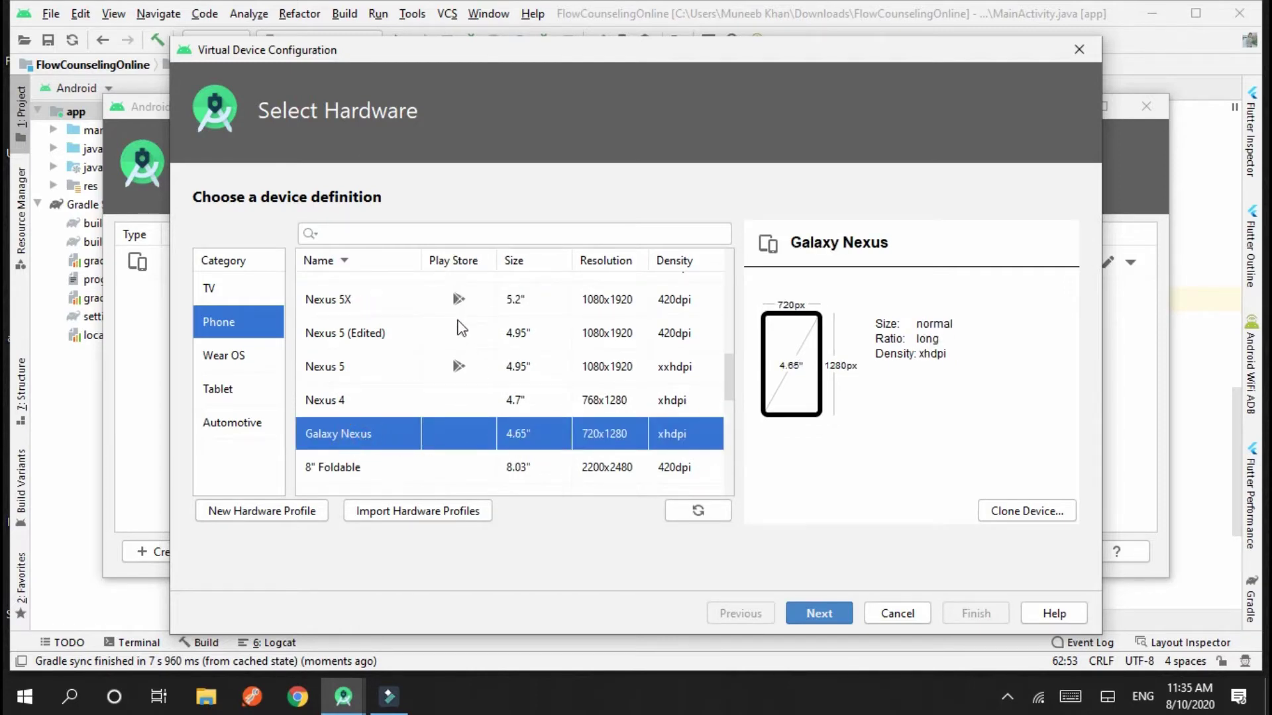
scroll(463, 345, up, 2)
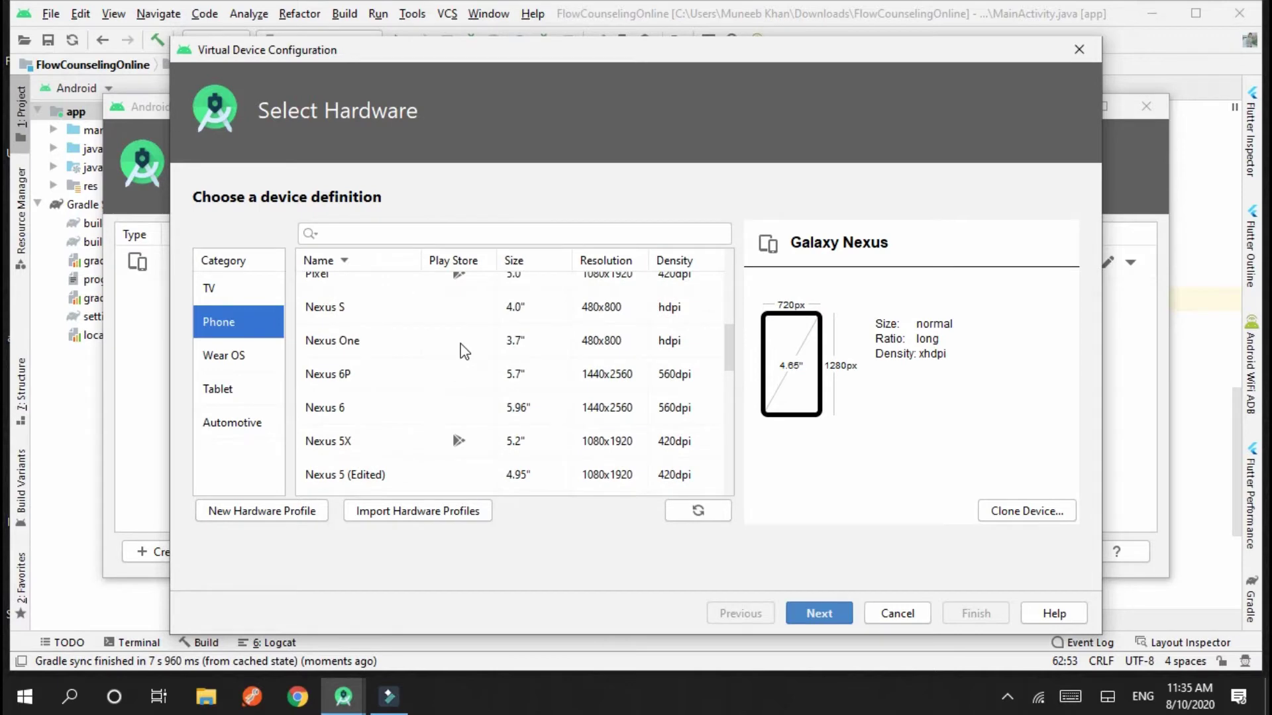
scroll(462, 349, up, 2)
click(408, 341)
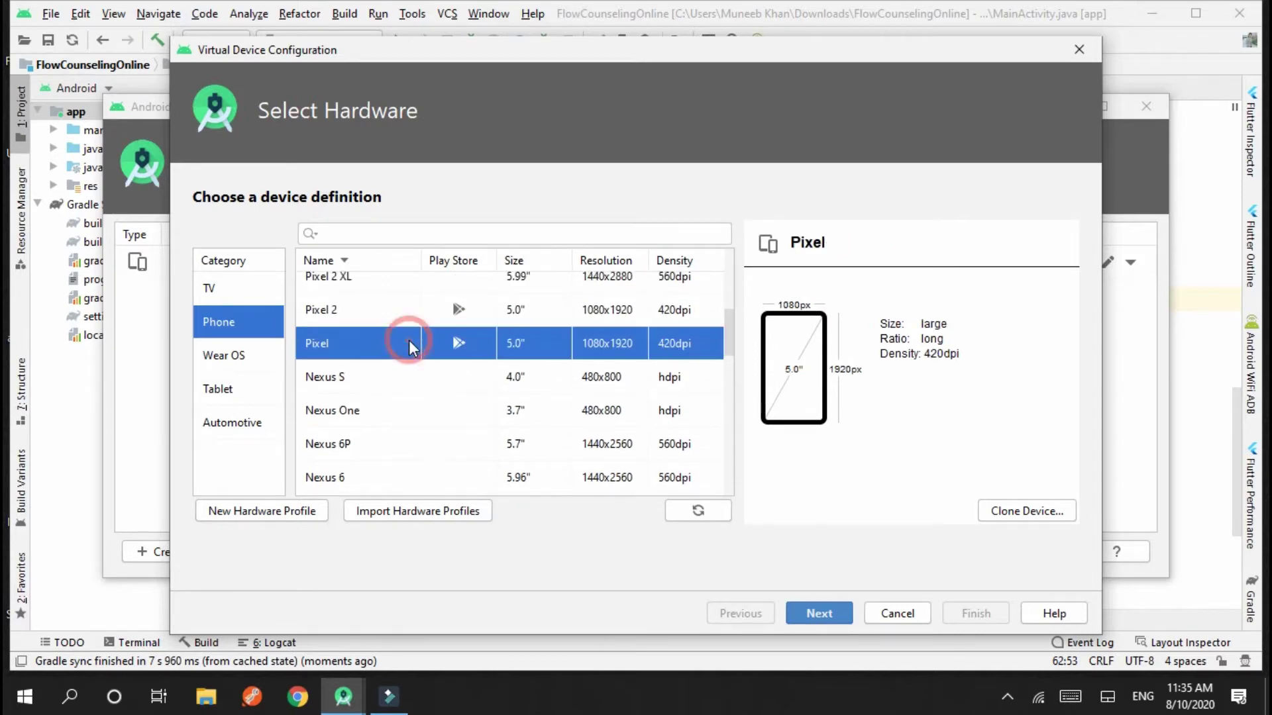
Step: Choose the Pixel 3a hardware and the Oreo system image with API level 26 for the virtual device
scroll(408, 343, up, 2)
scroll(409, 351, up, 1)
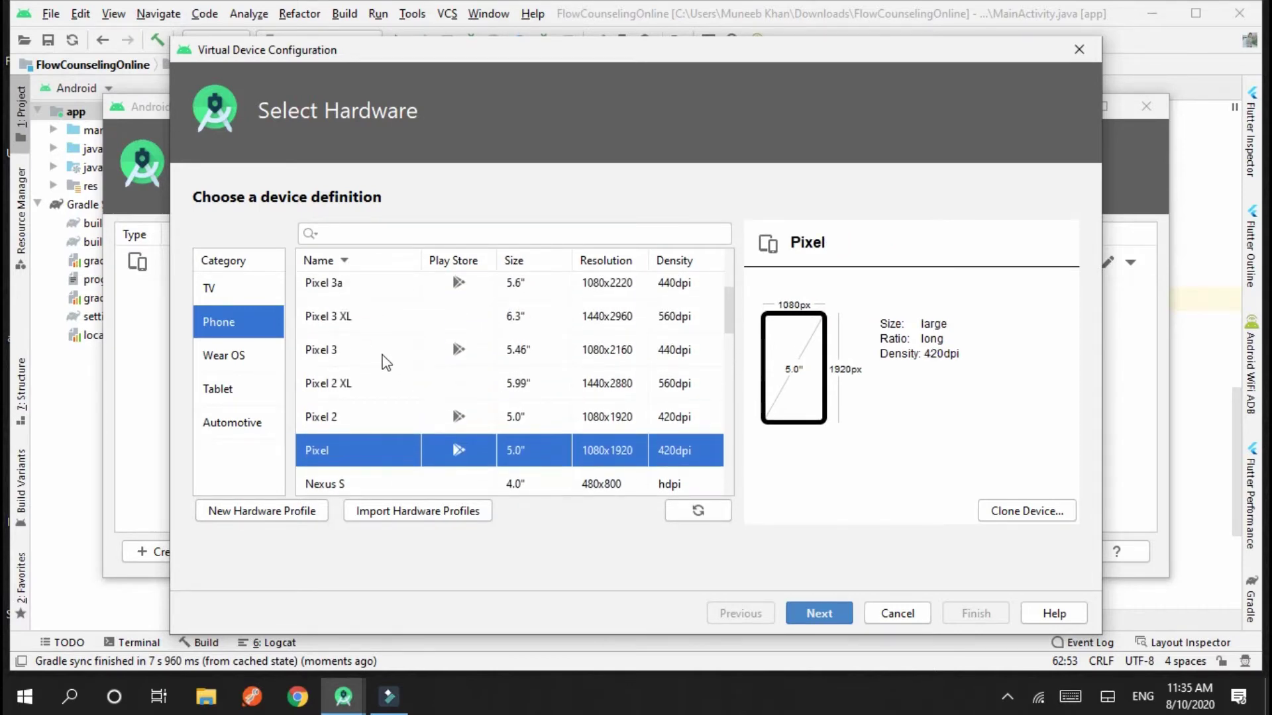
scroll(386, 361, up, 1)
scroll(384, 358, down, 1)
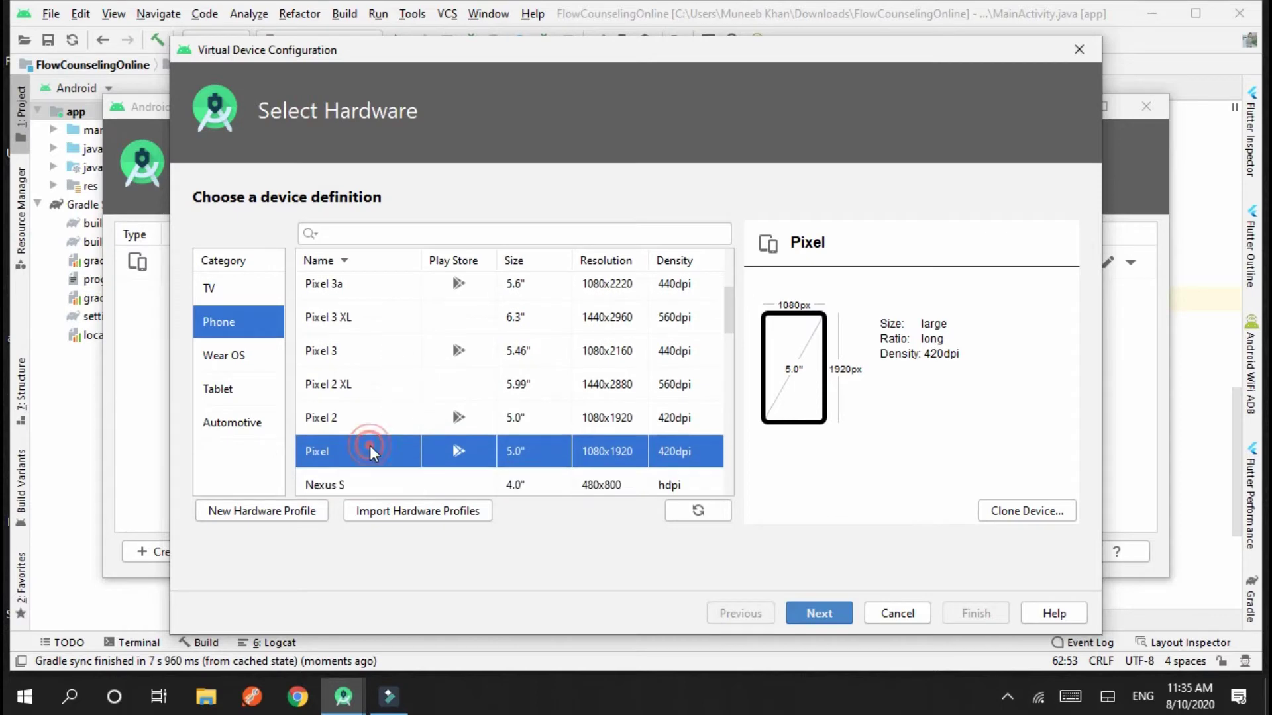
click(374, 287)
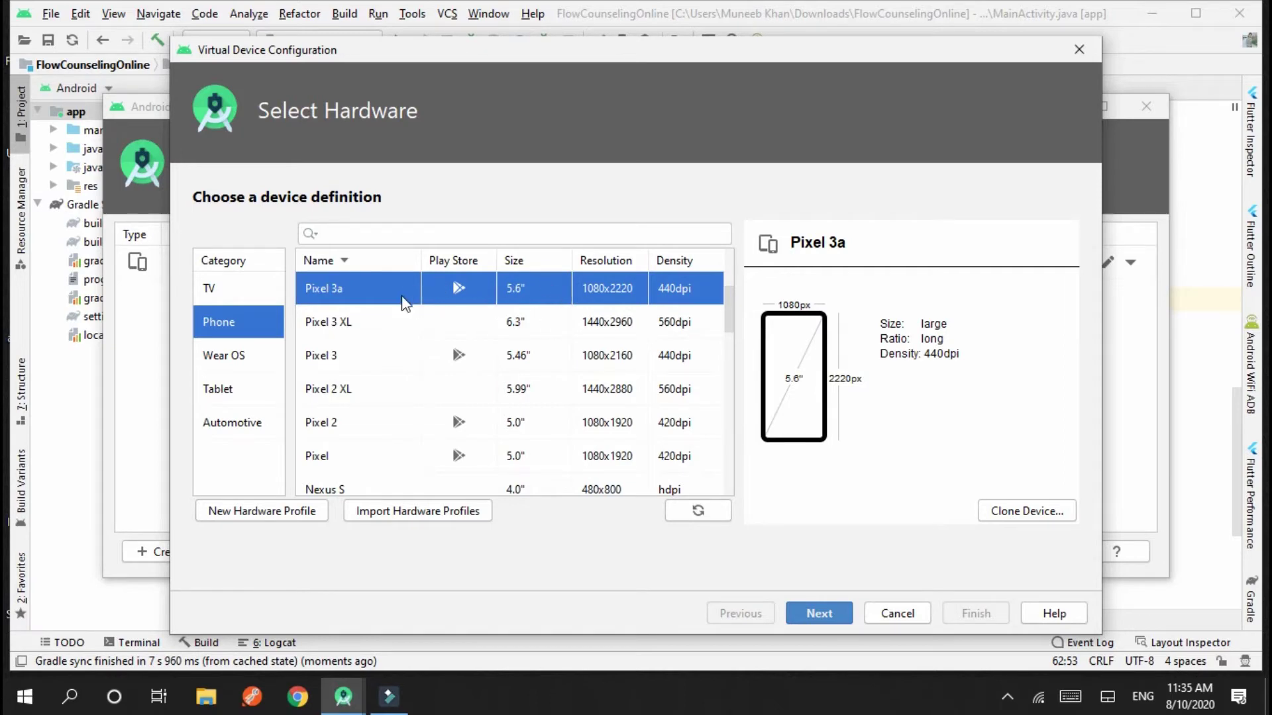
click(820, 614)
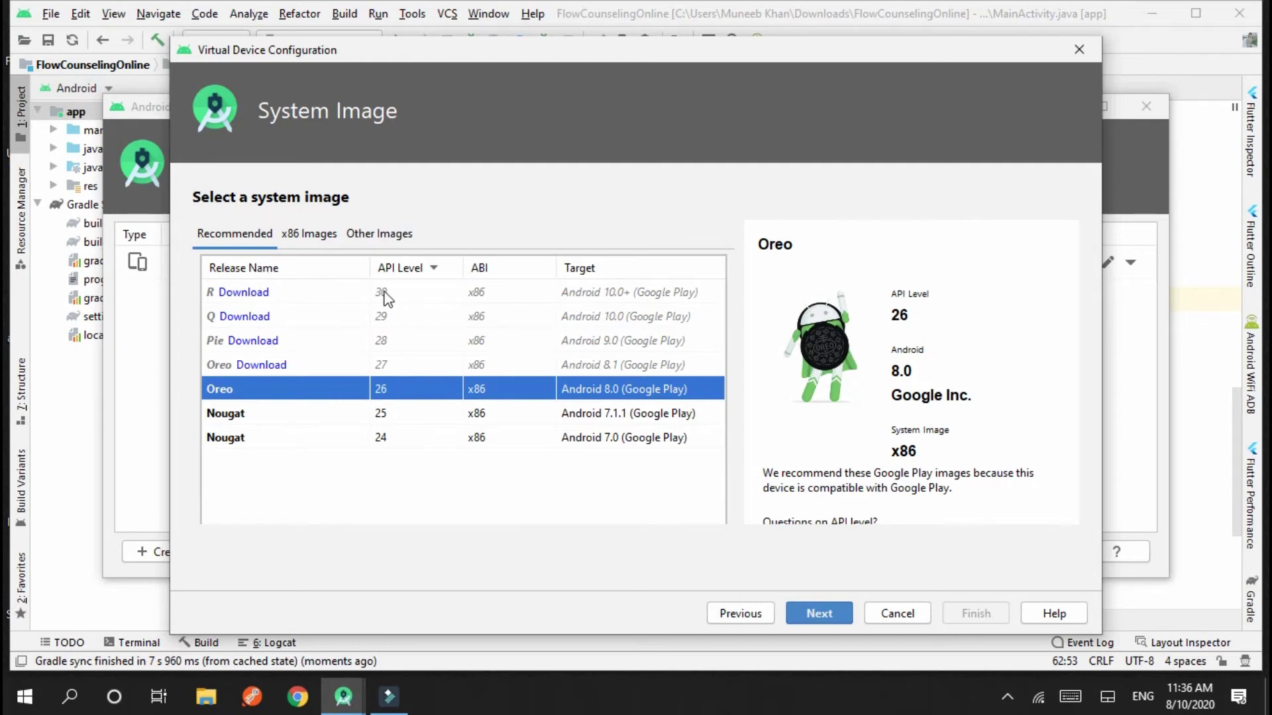
click(328, 396)
click(819, 612)
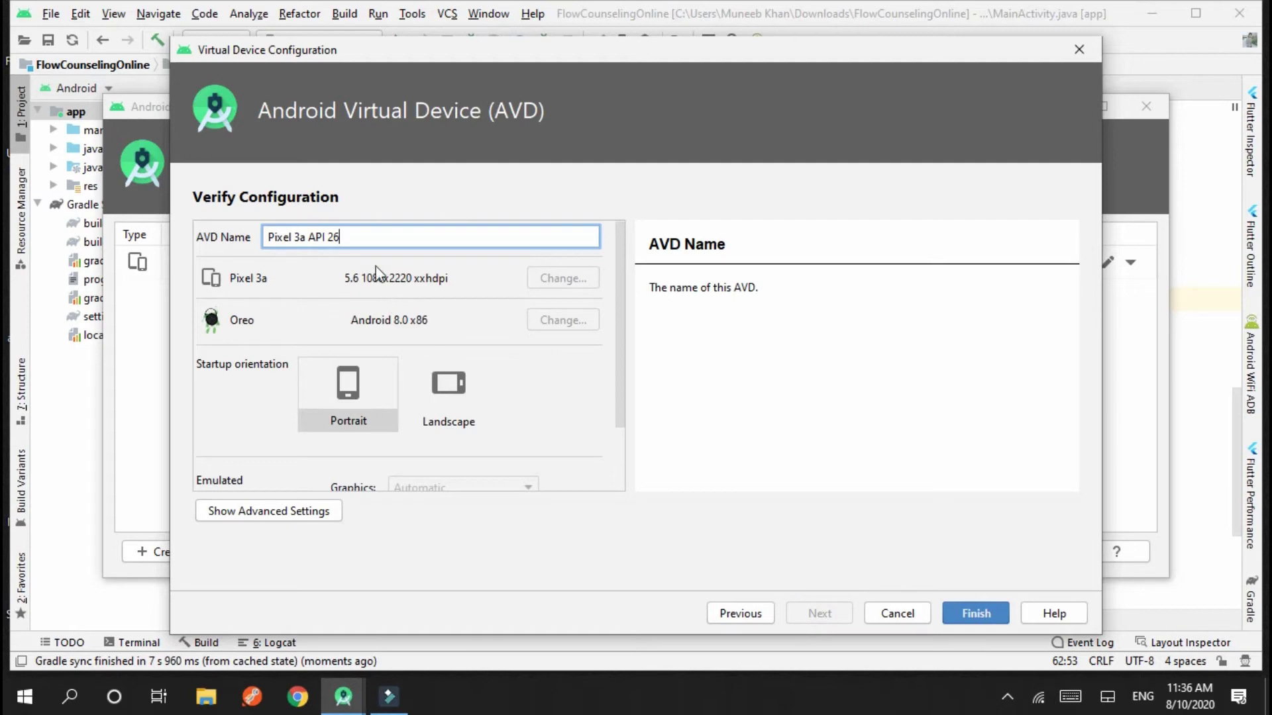
Step: Delete the trailing part of the suggested AVD name
drag(362, 240, 292, 237)
key(BackSpace)
click(482, 278)
Step: Set the virtual device's startup orientation to Portrait
scroll(378, 288, down, 2)
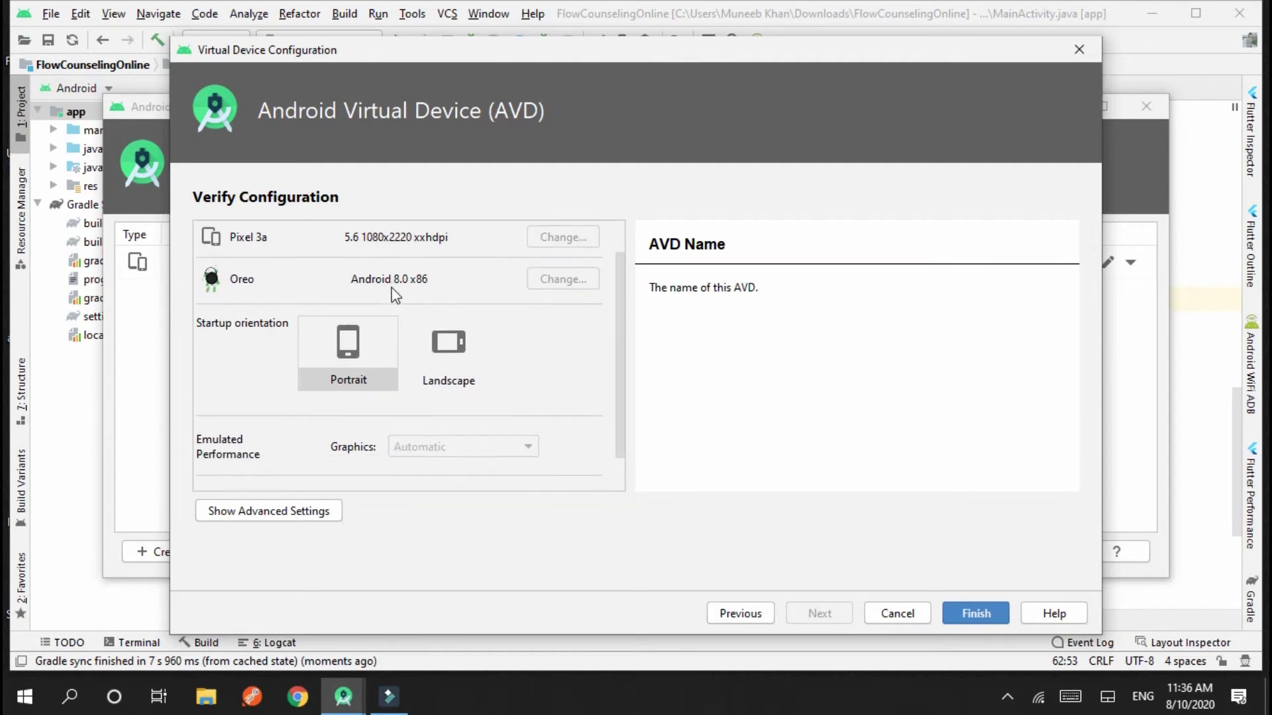
scroll(391, 294, down, 1)
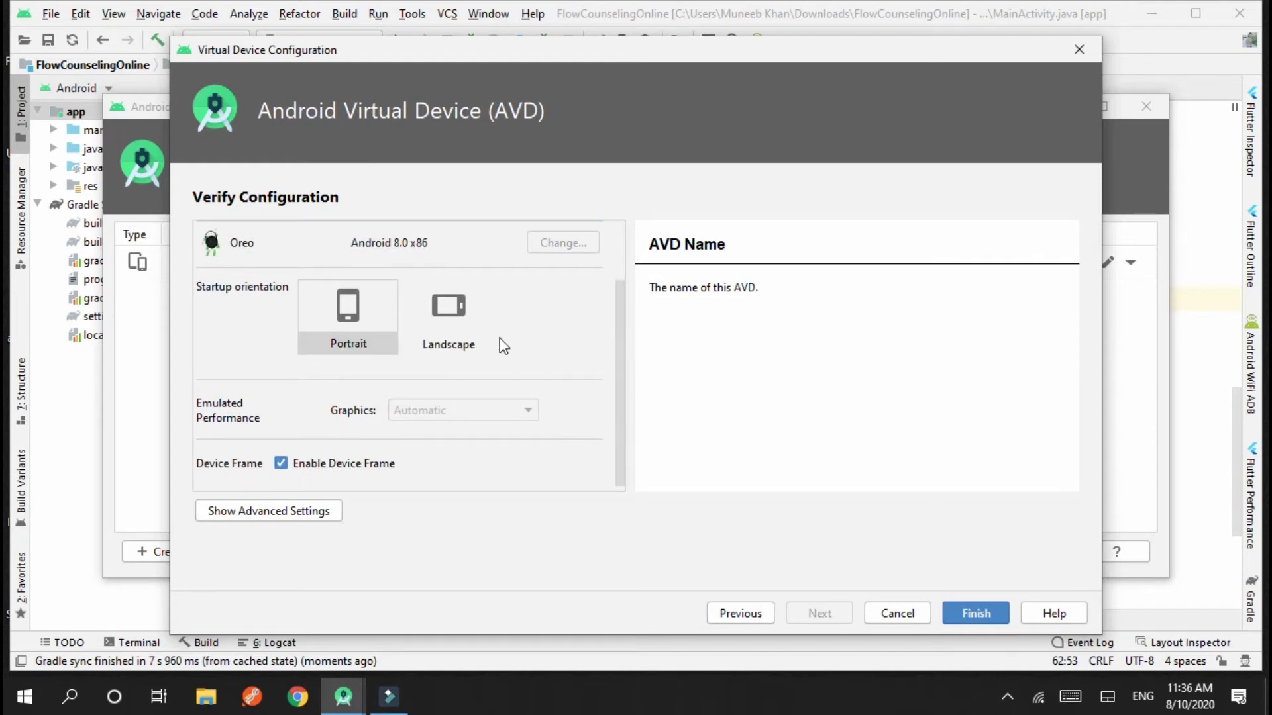
click(503, 326)
click(358, 326)
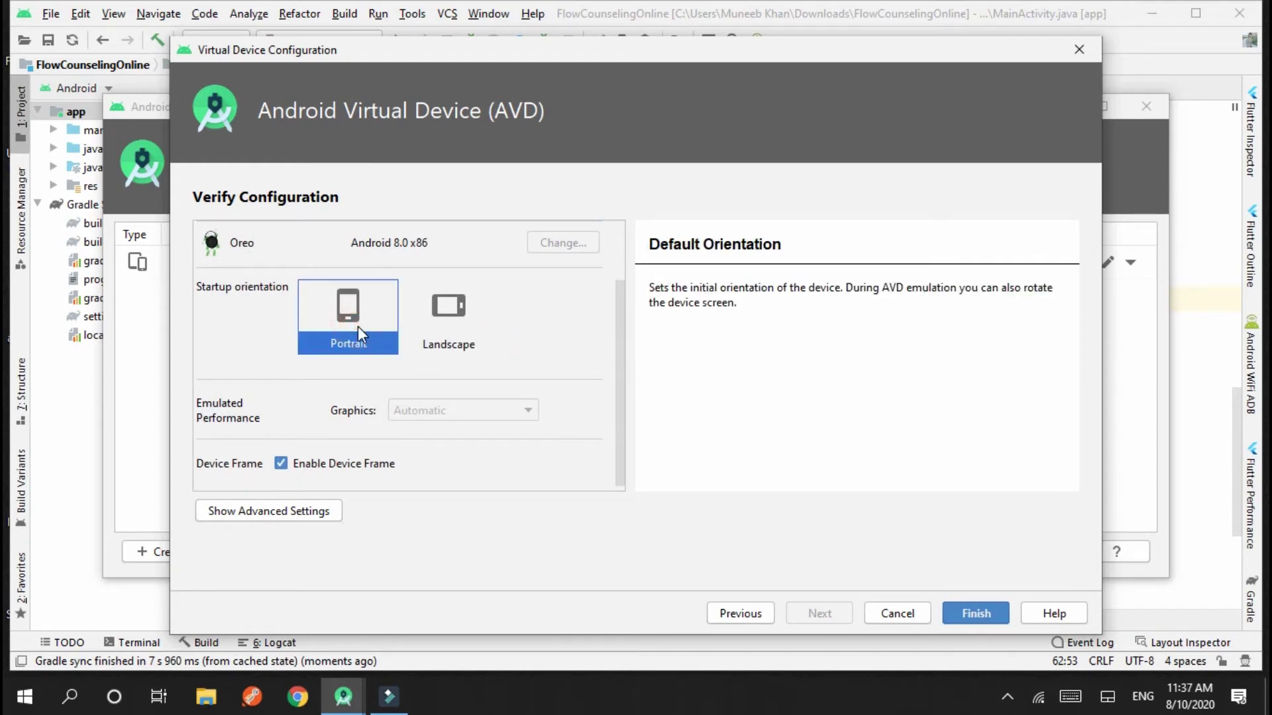
scroll(559, 379, down, 1)
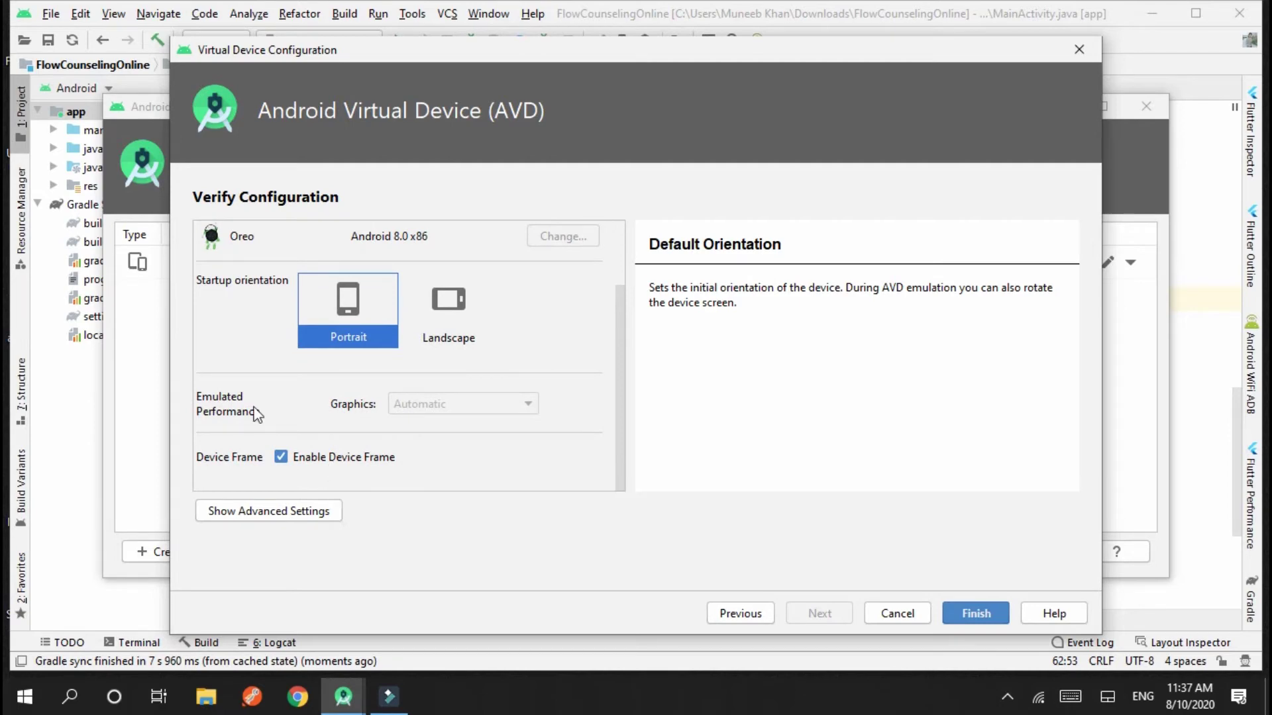
Step: Finish creating the Pixel virtual device with the verified configuration
scroll(431, 375, up, 3)
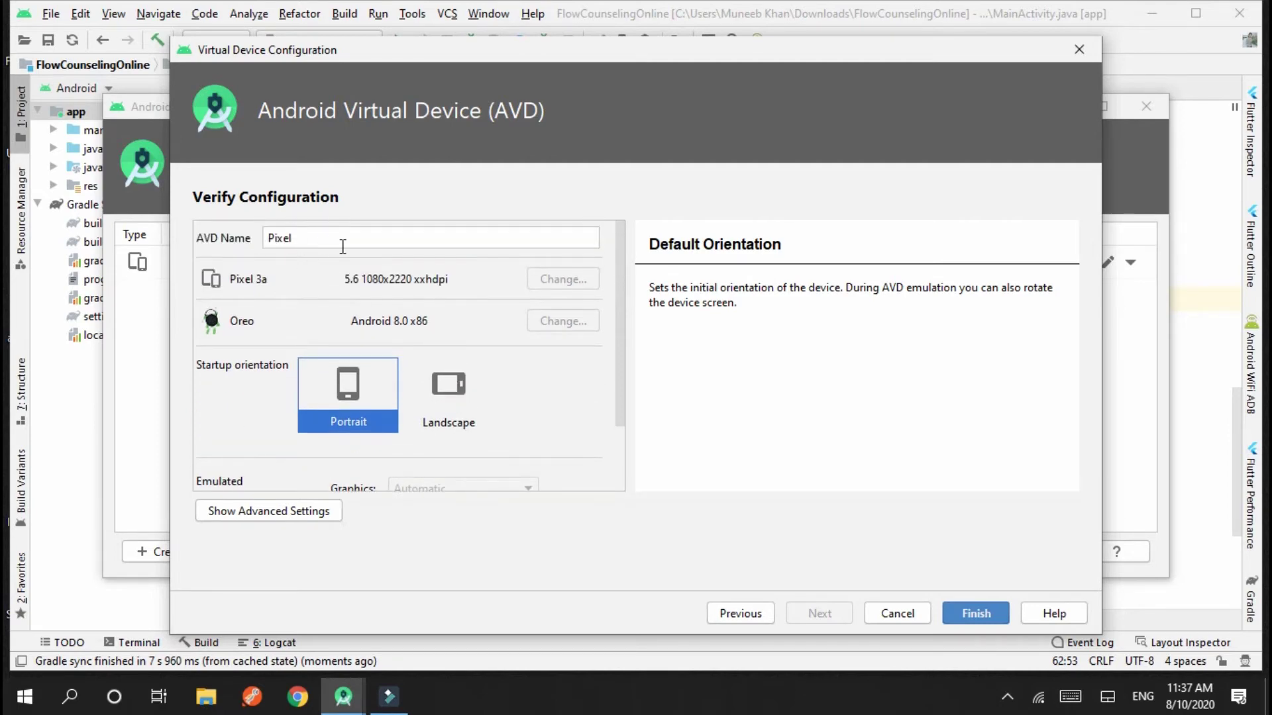
click(962, 616)
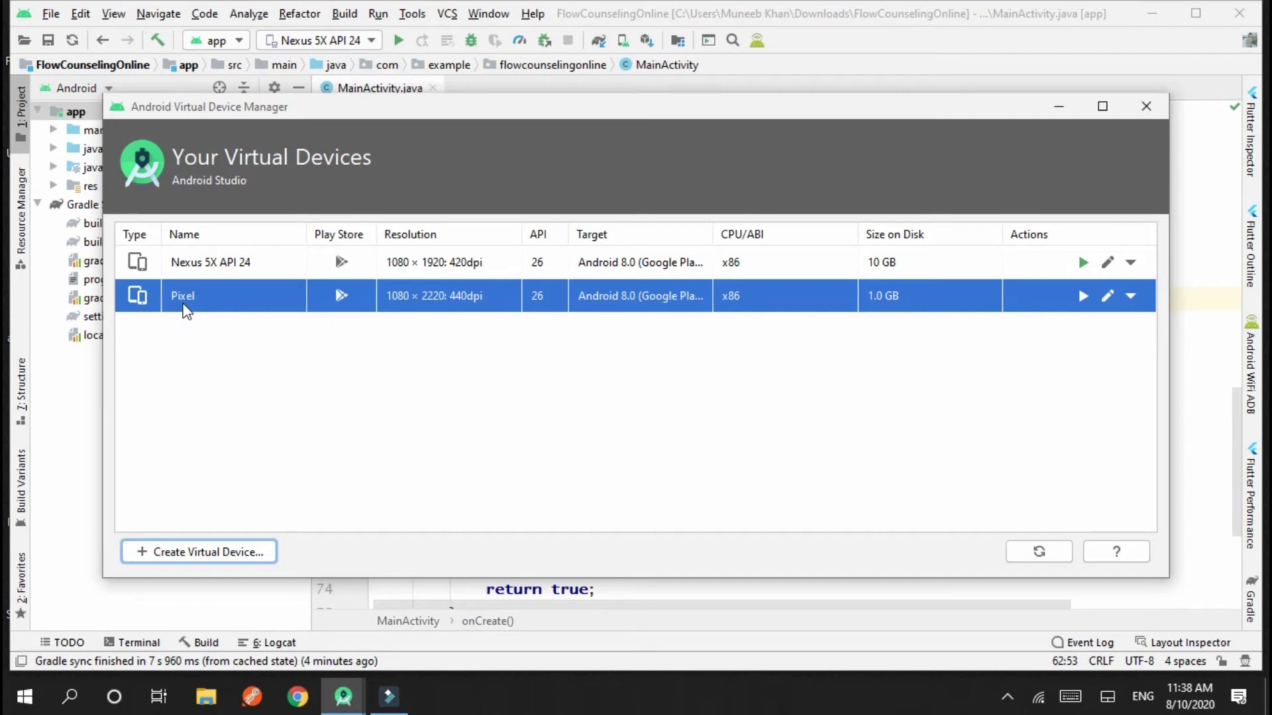
click(808, 346)
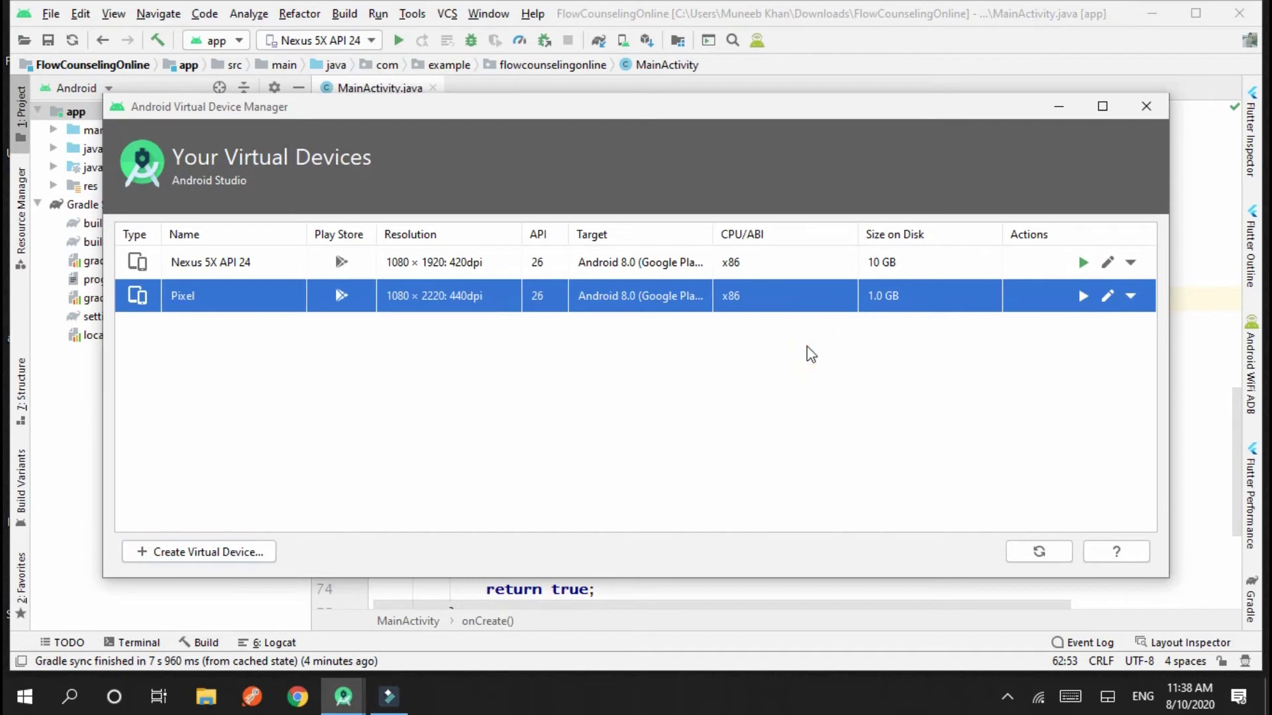
Step: Look through the Pixel device's additional actions and its editable configuration, leaving the settings as they are
click(1132, 301)
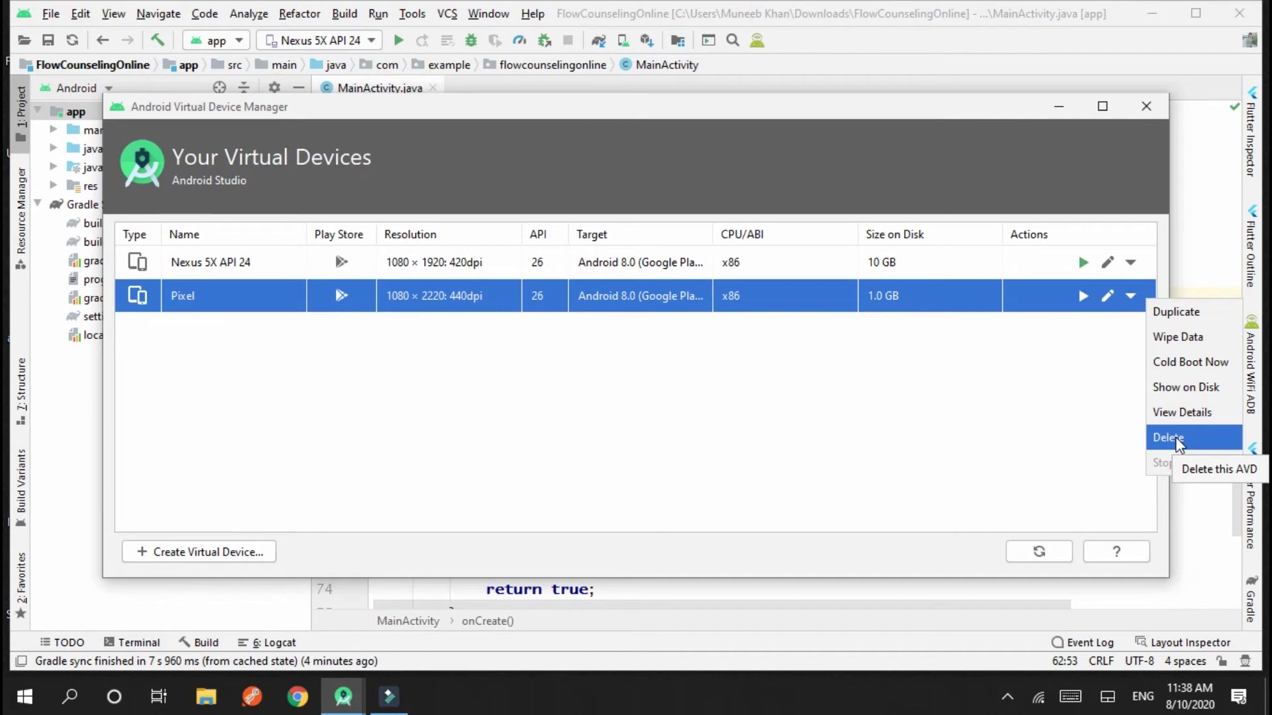
click(1106, 298)
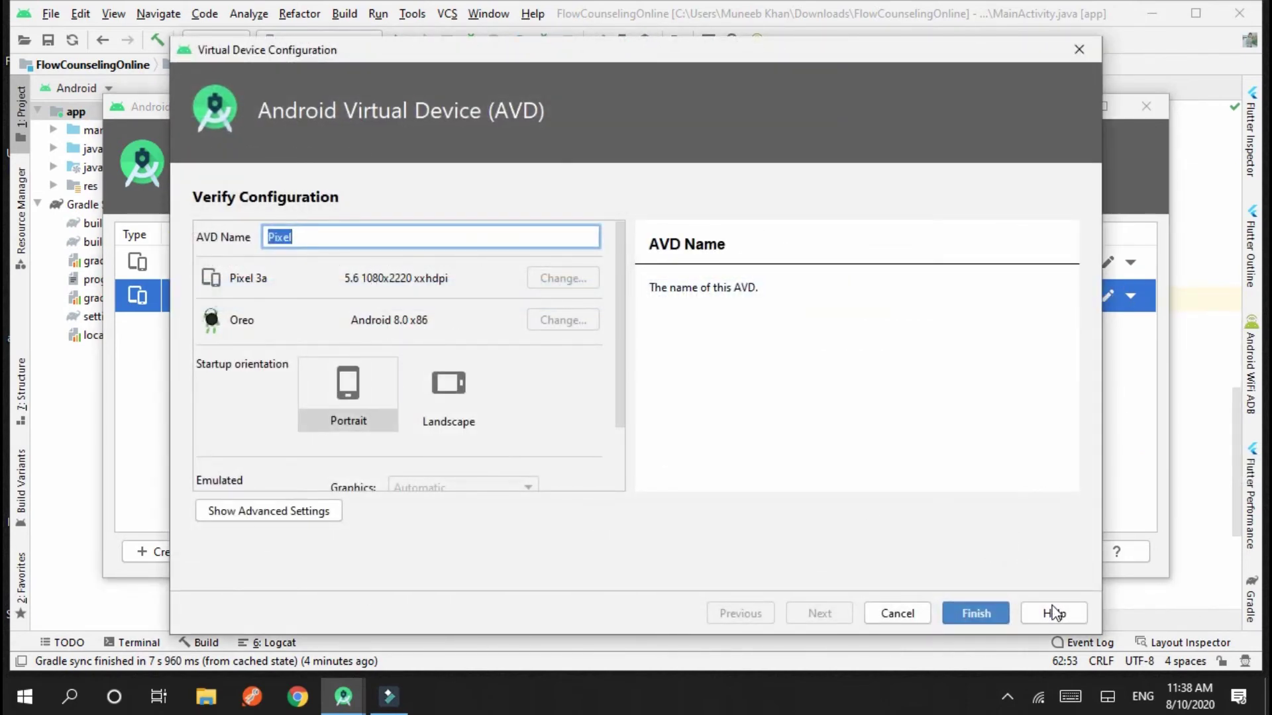
click(881, 615)
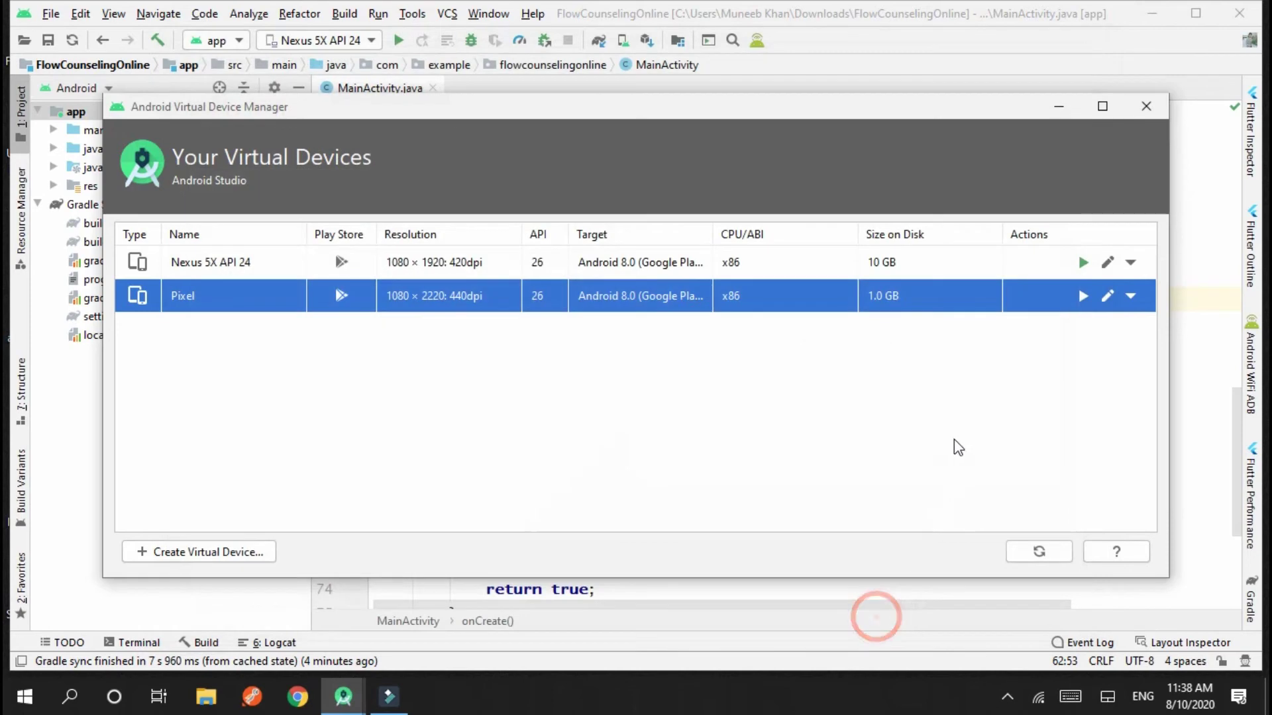
Step: Launch the Pixel virtual device and close the Android Virtual Device Manager
click(1083, 297)
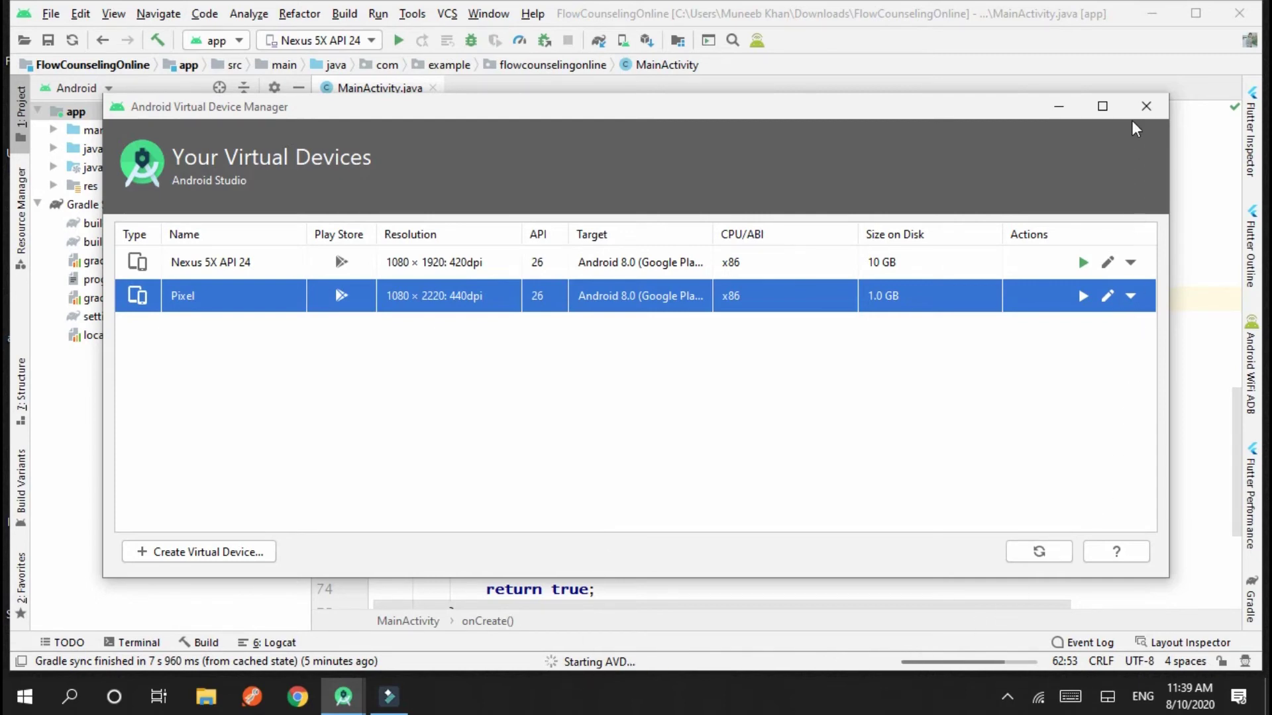
click(1152, 104)
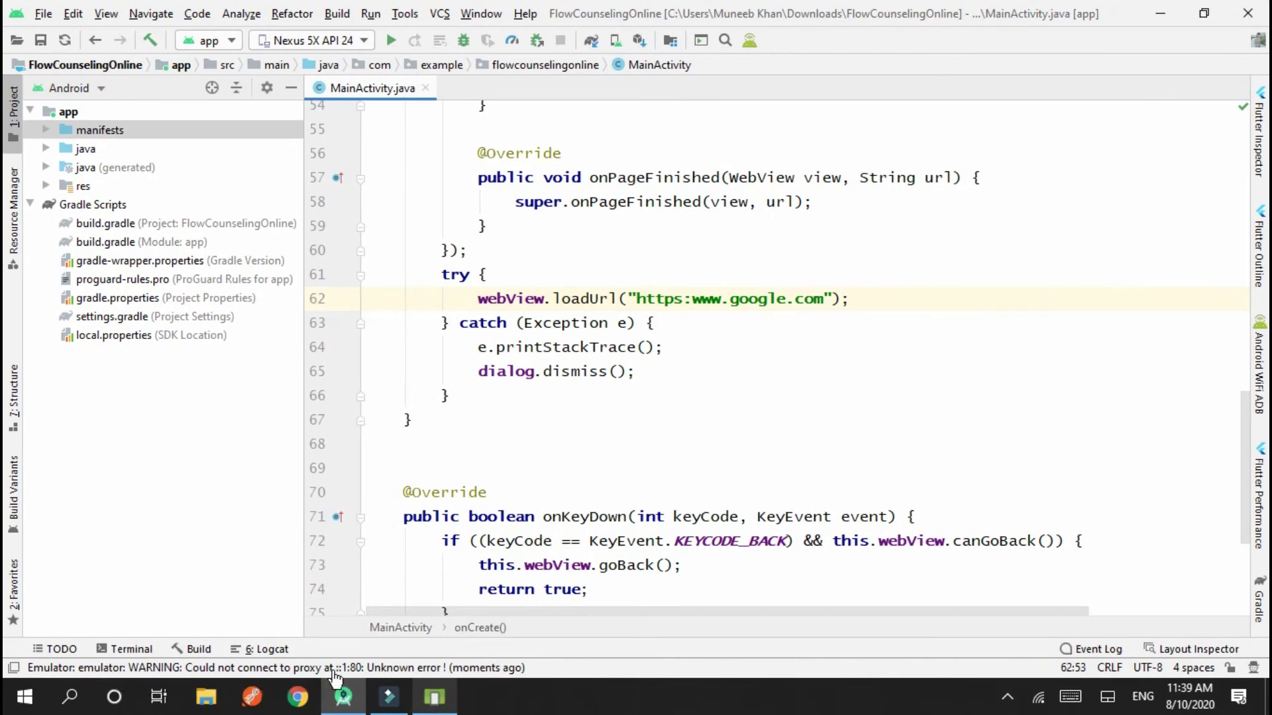
Step: Bring the Pixel emulator window to the front and position it over the project tree with the whole phone on screen
mouse_move(434, 696)
click(455, 594)
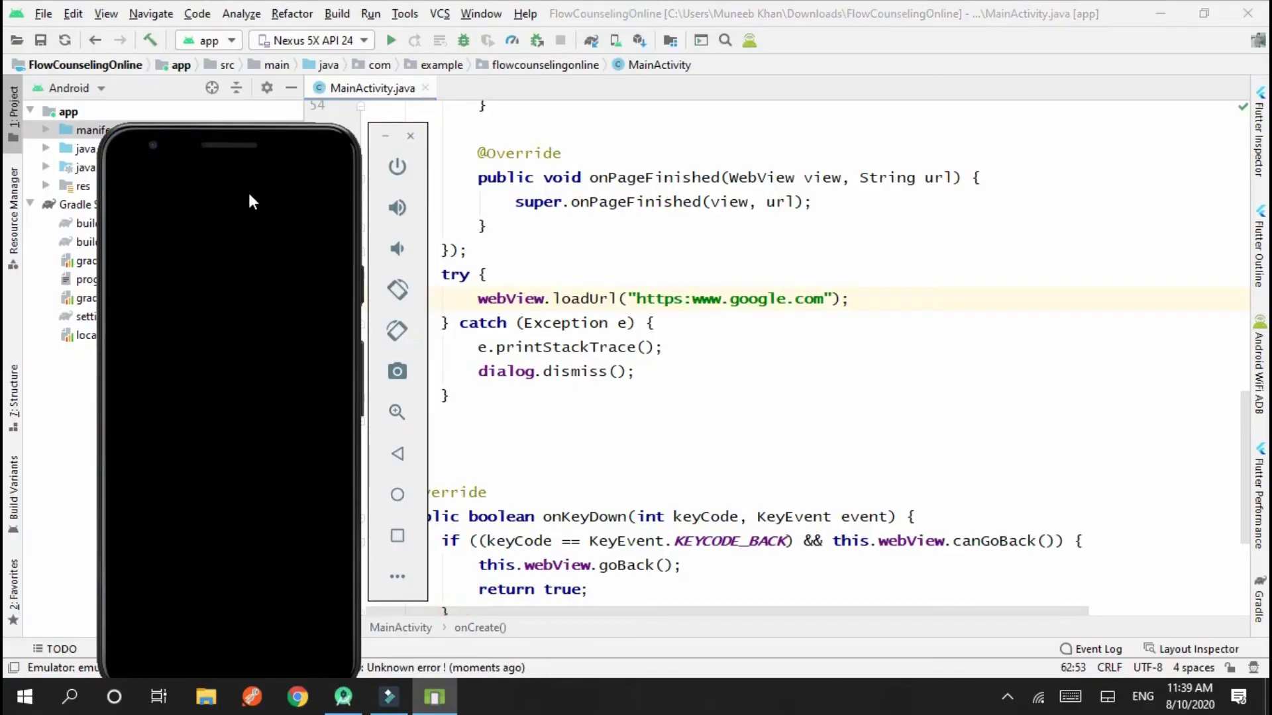
drag(248, 147, 263, 89)
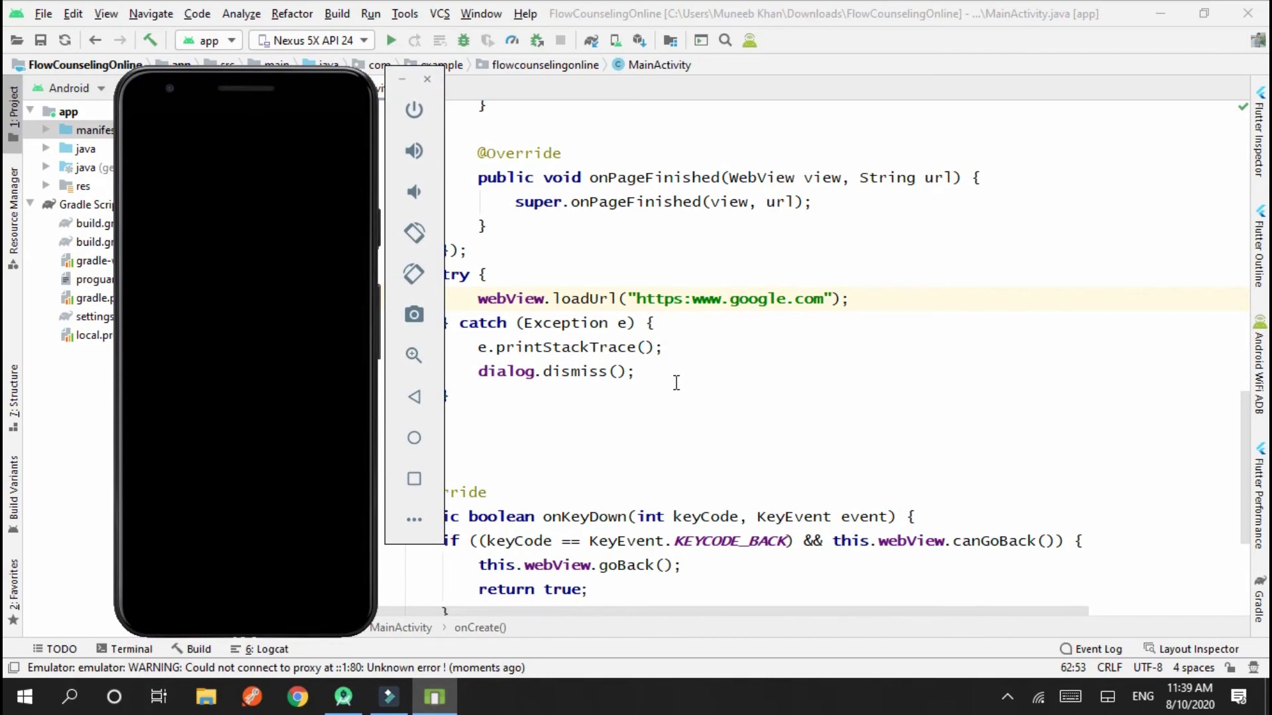
drag(355, 351, 395, 352)
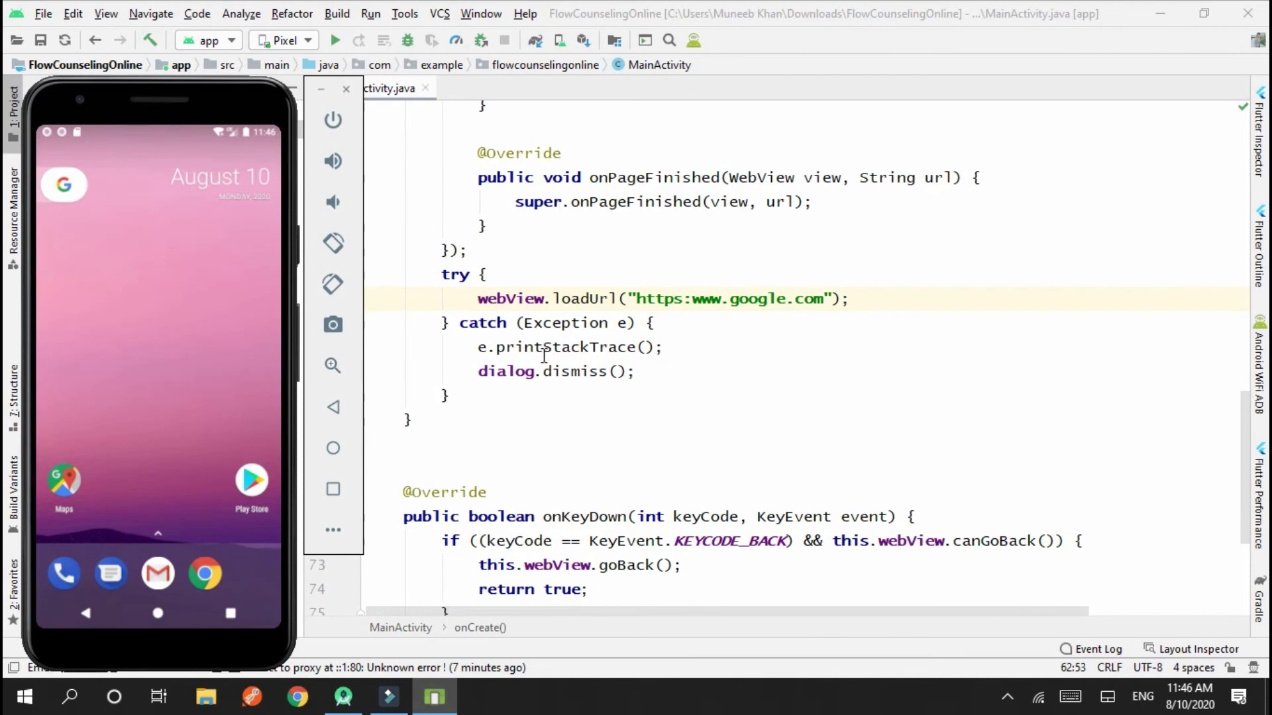
Step: Run the app configuration of FlowCounselingOnline on the Pixel emulator
click(663, 374)
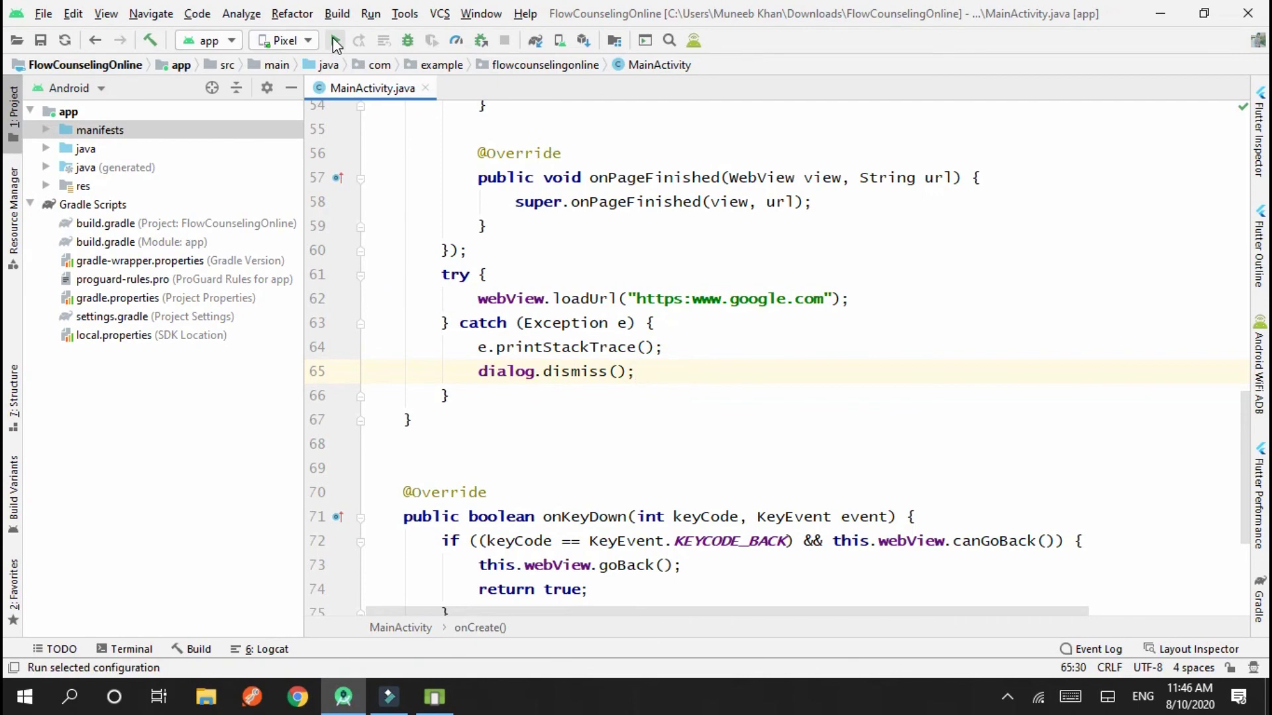
click(336, 42)
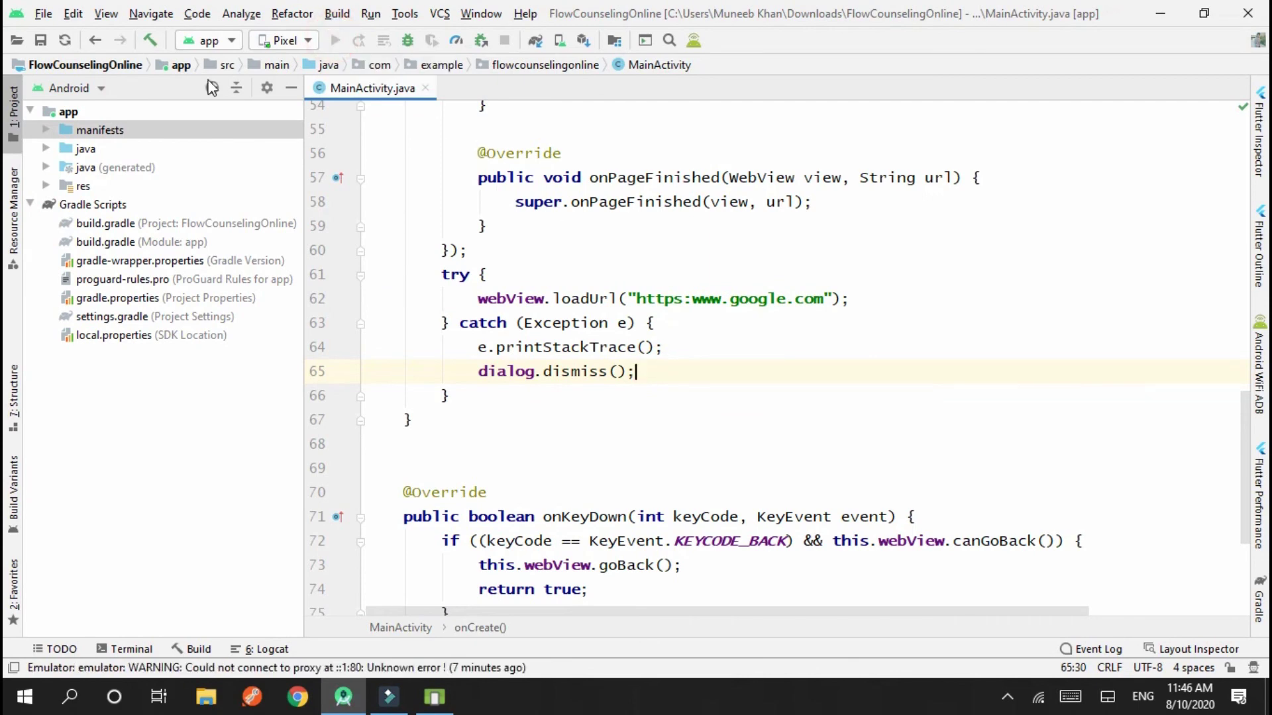
click(463, 443)
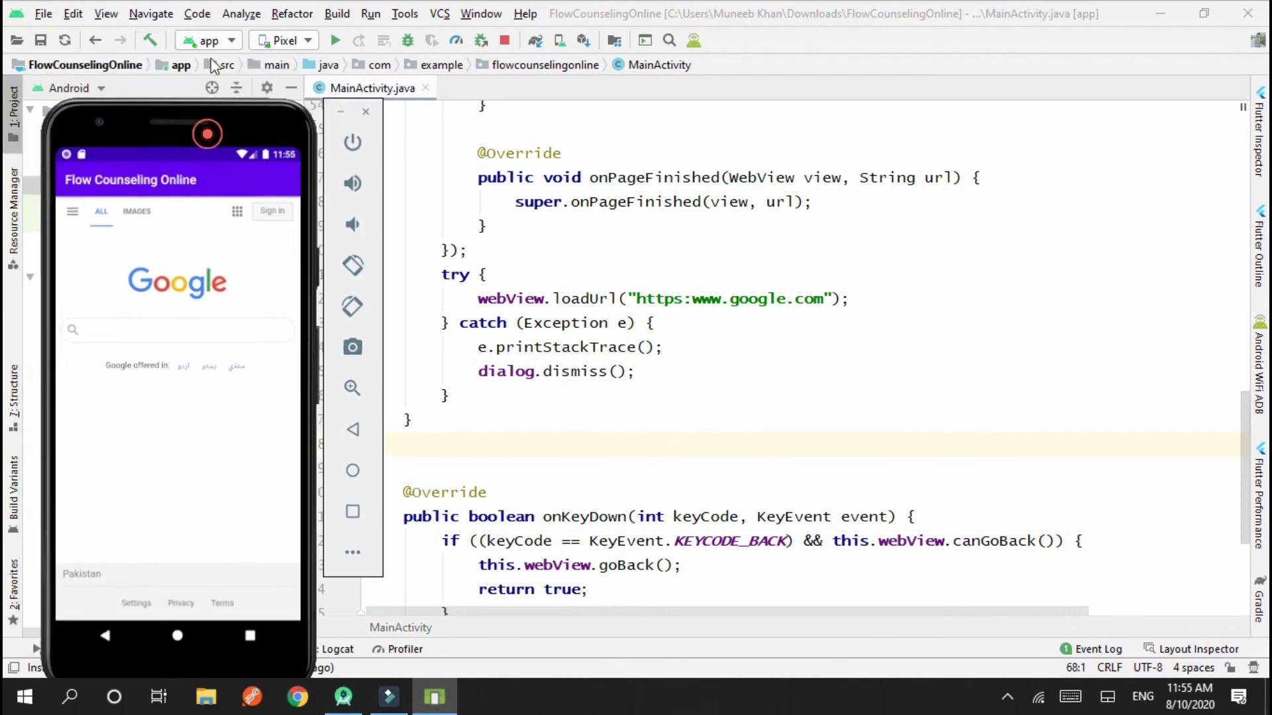
Step: Reposition the emulator window over the project tree so the entire phone running Flow Counseling Online fits on screen
drag(205, 130, 199, 49)
click(76, 137)
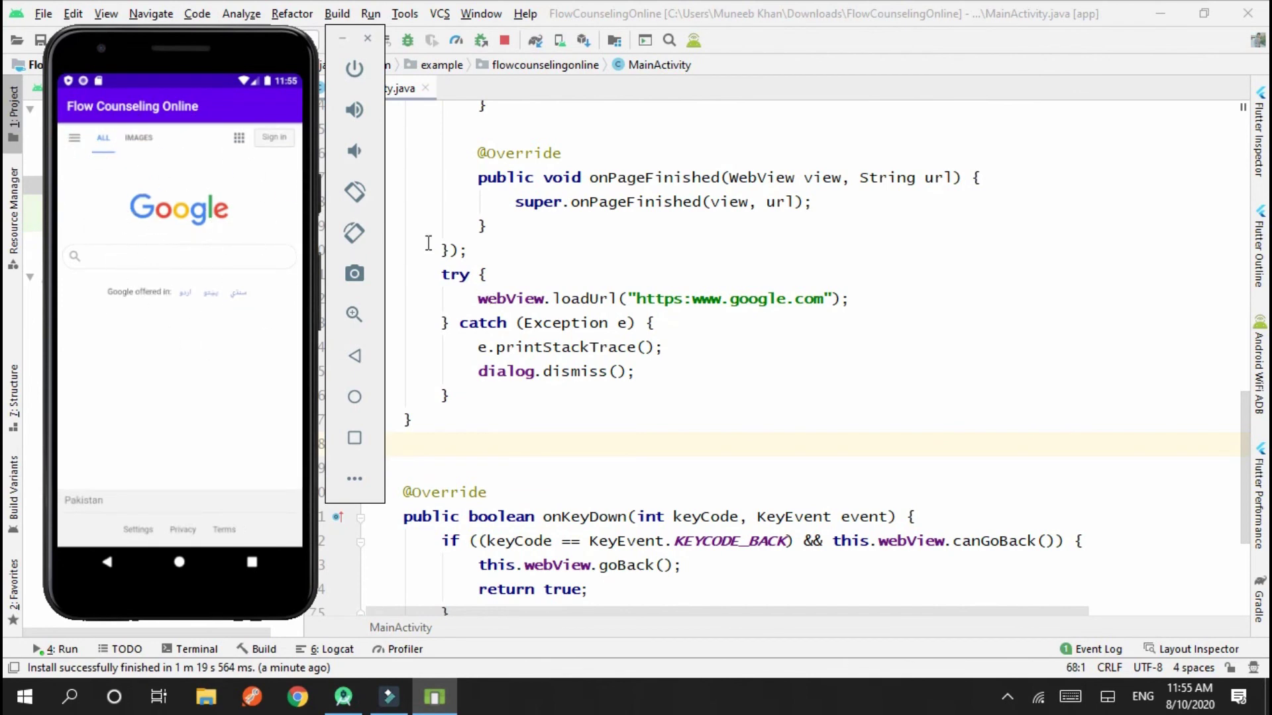
drag(253, 47, 231, 66)
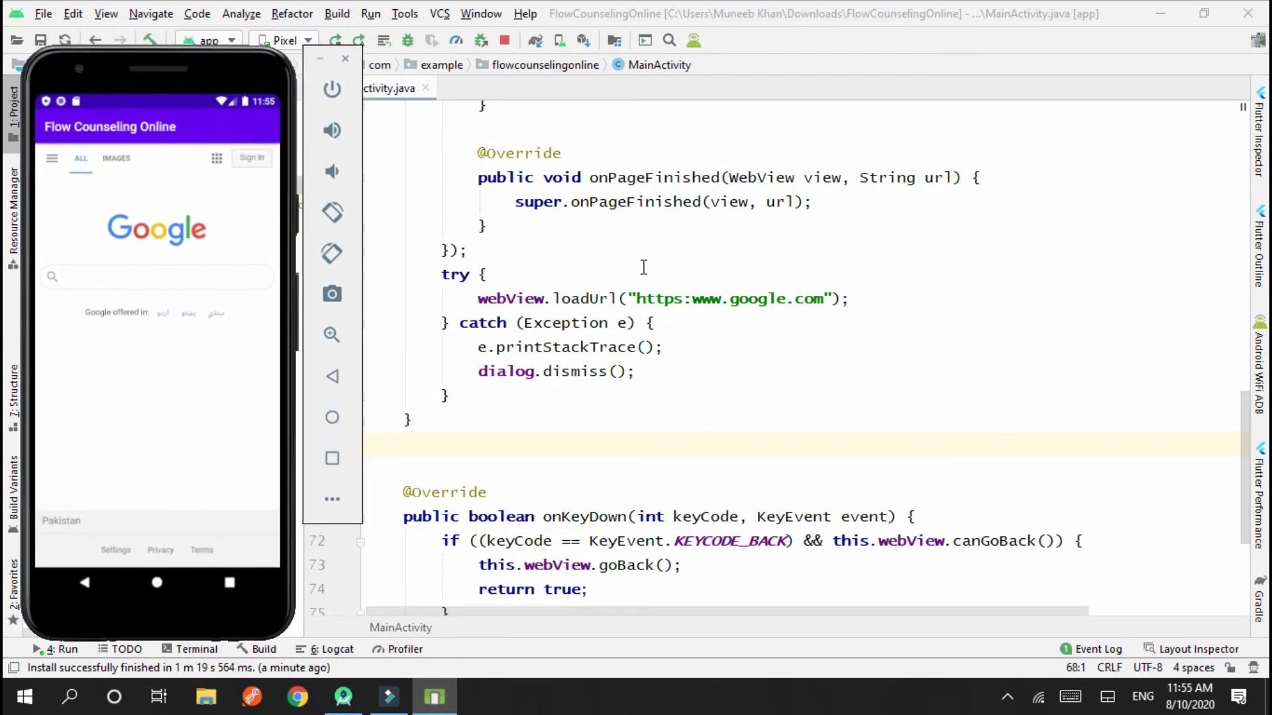